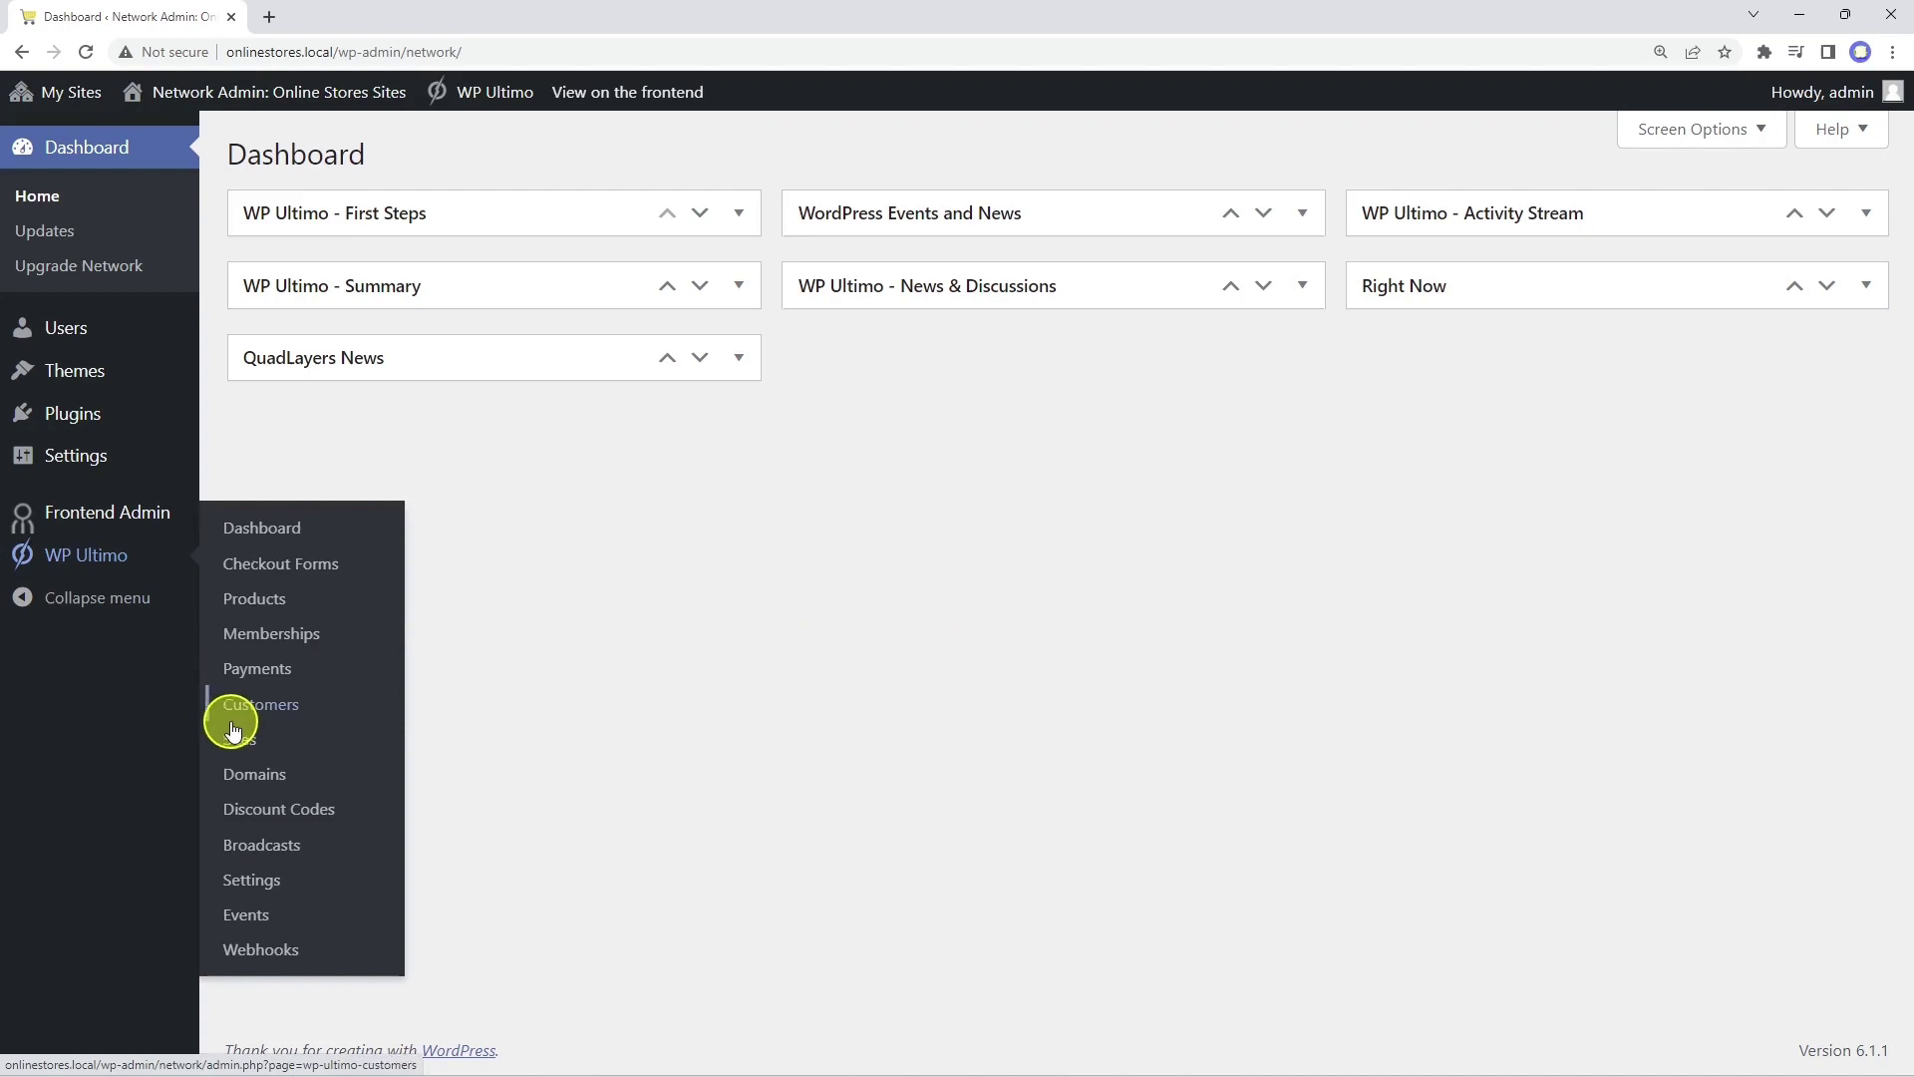
# - Go to the Dashboard site's admin area from the WP Ultimo Sites list
pyautogui.click(239, 737)
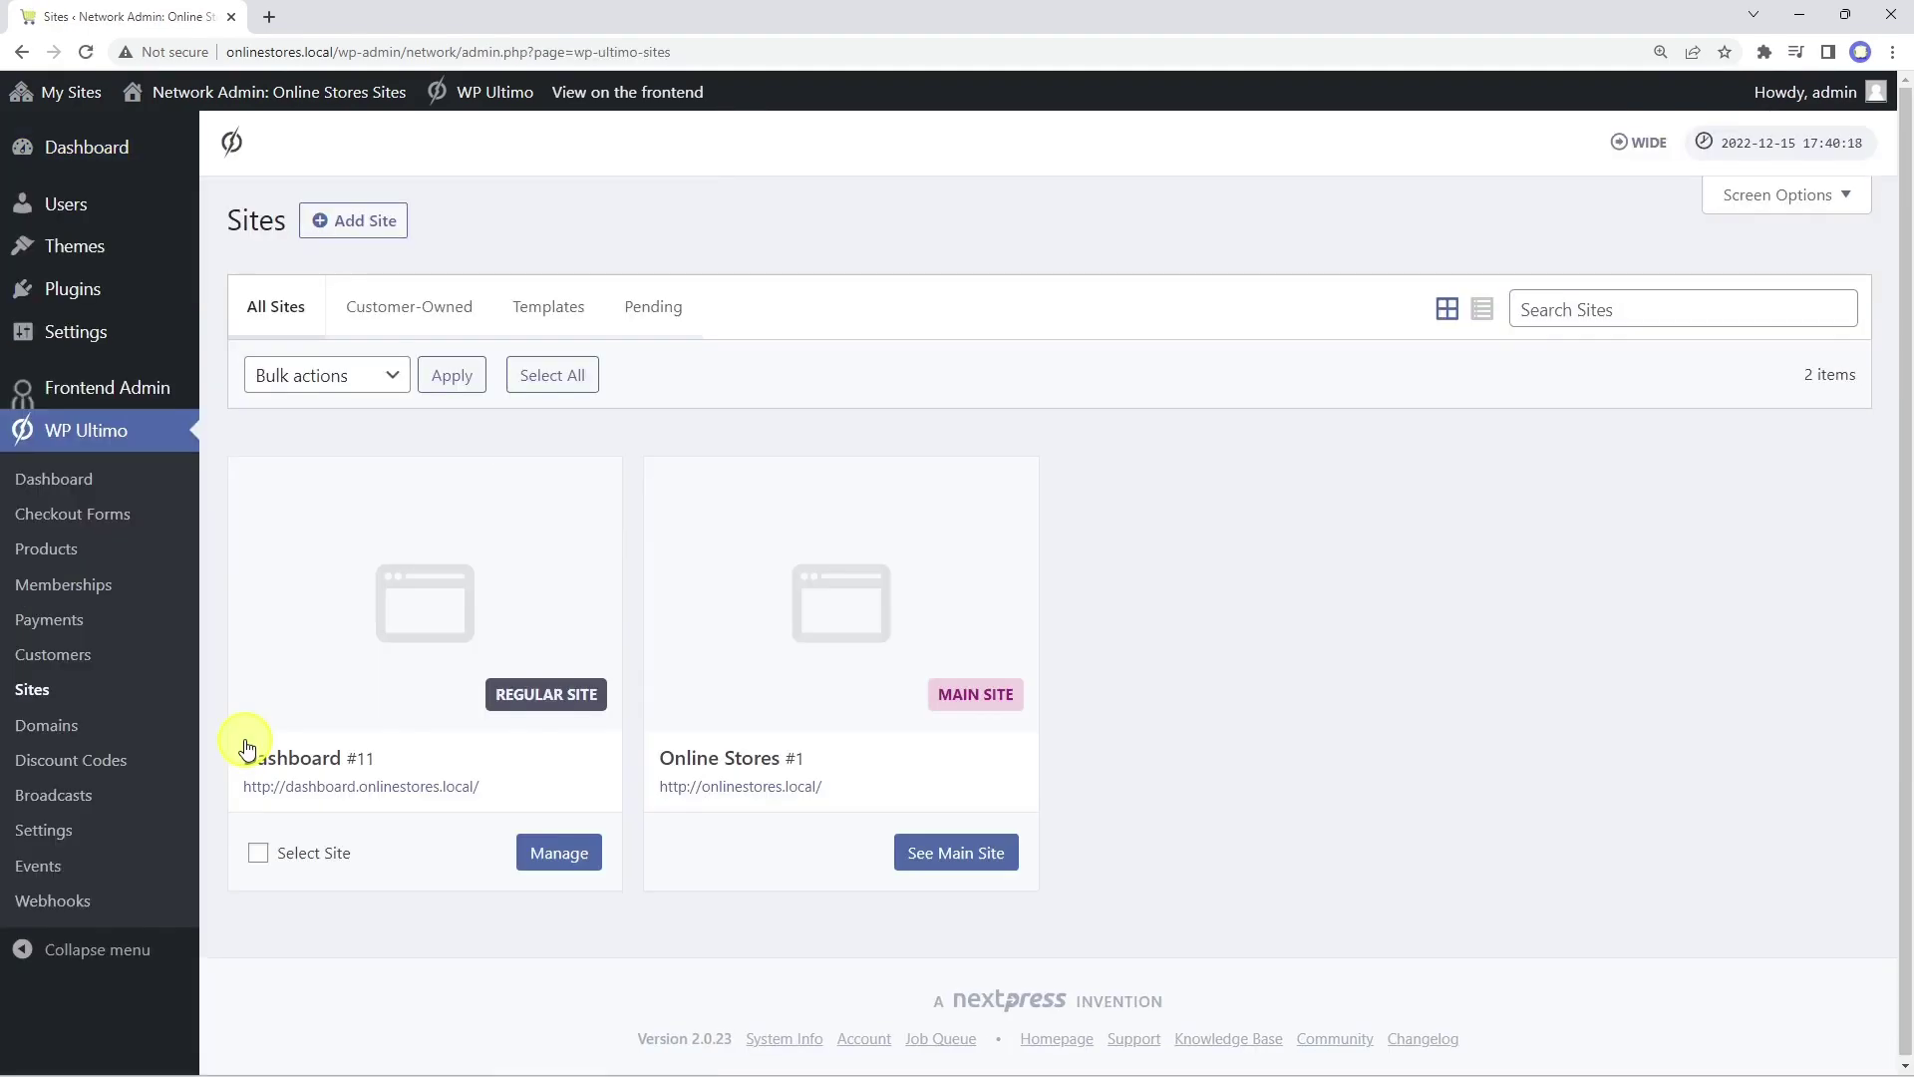
pyautogui.click(555, 853)
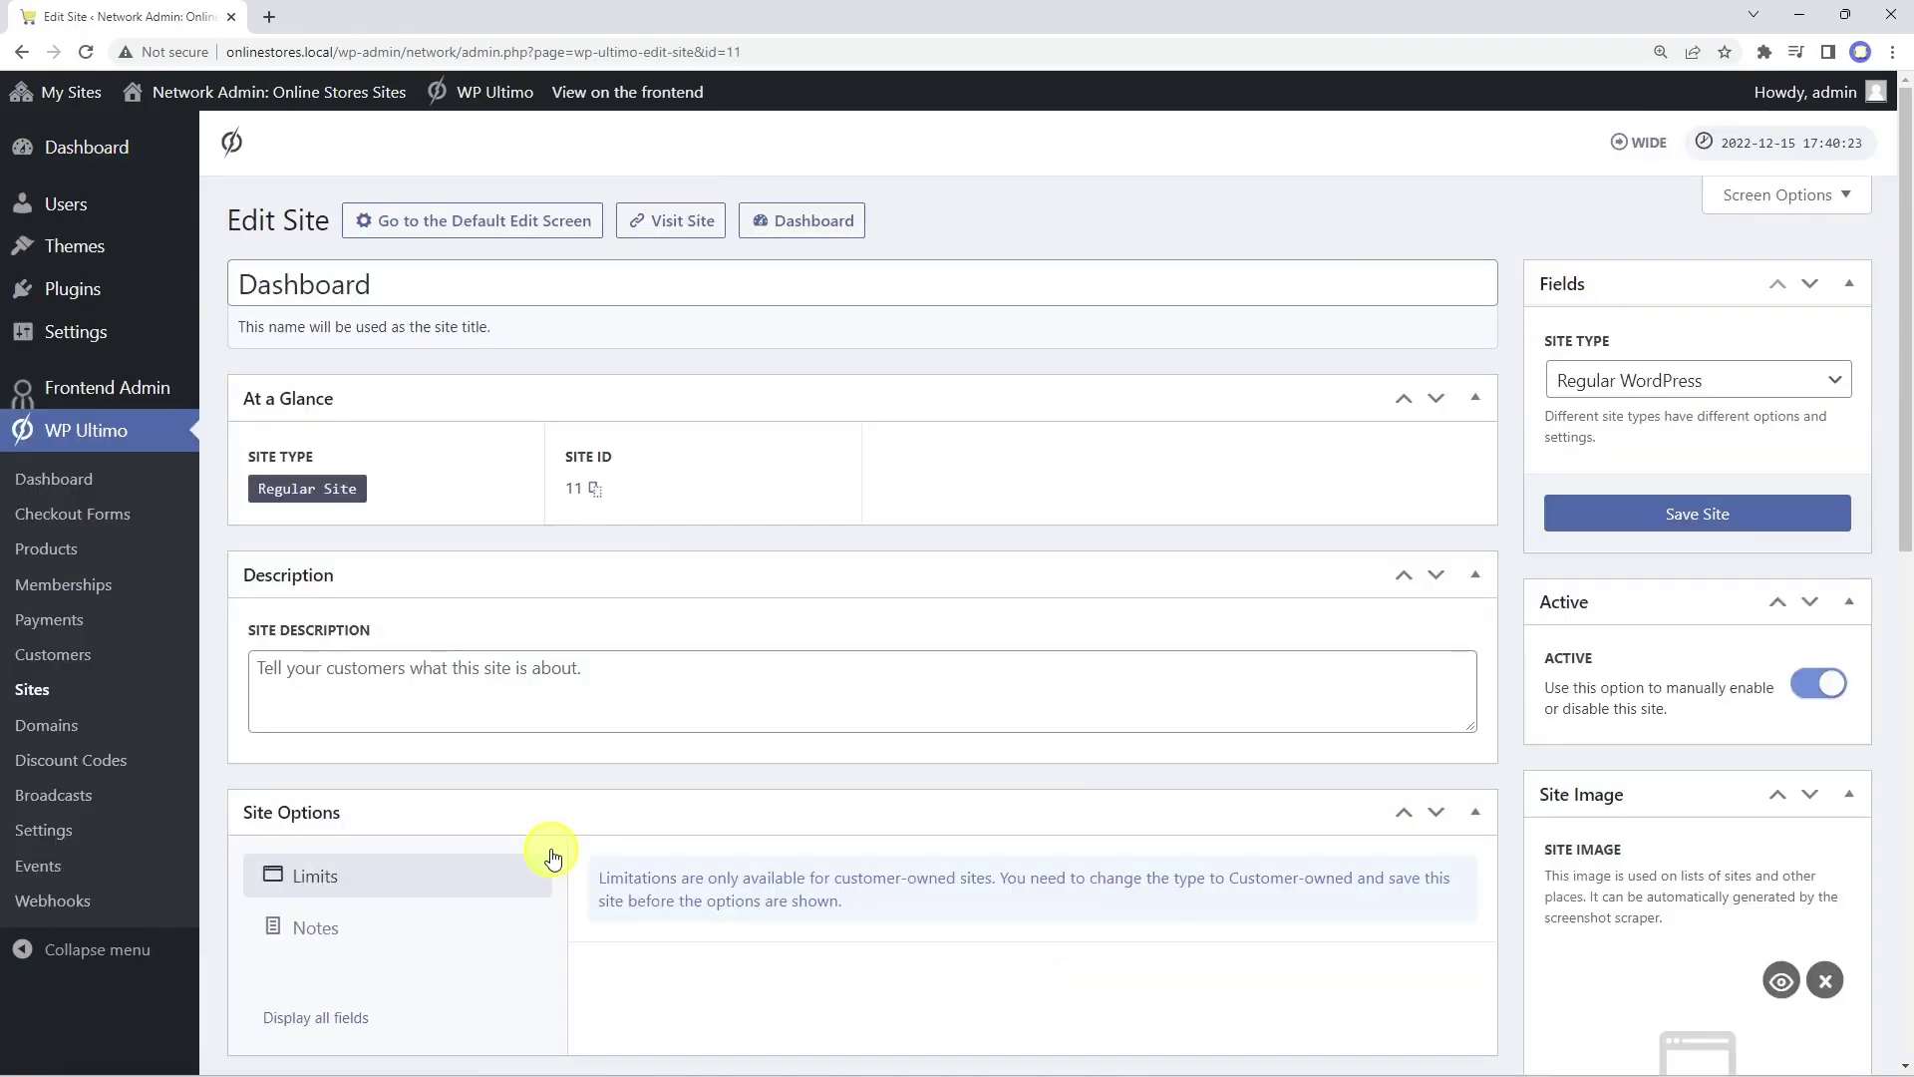
pyautogui.click(820, 222)
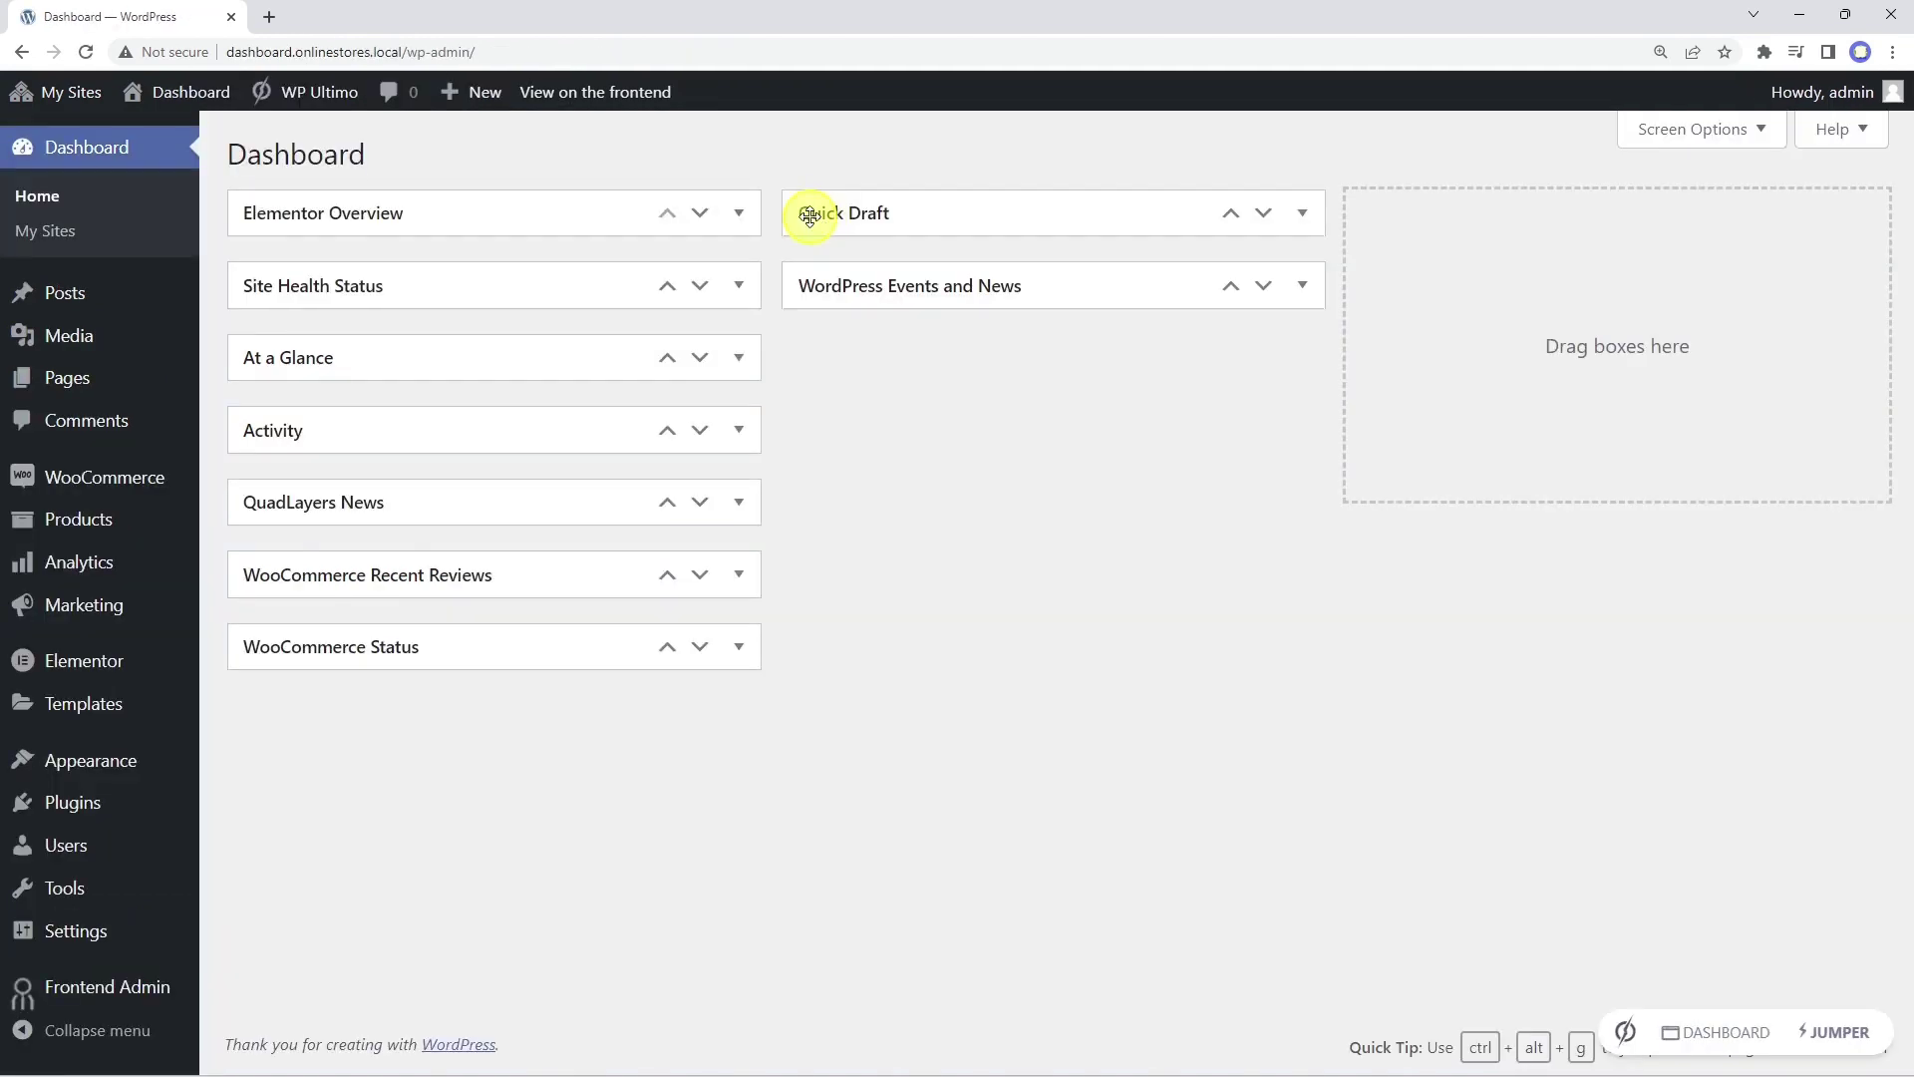
# - Add a new page titled 'Reports' and open it in Elementor
pyautogui.moveTo(73, 379)
pyautogui.click(258, 418)
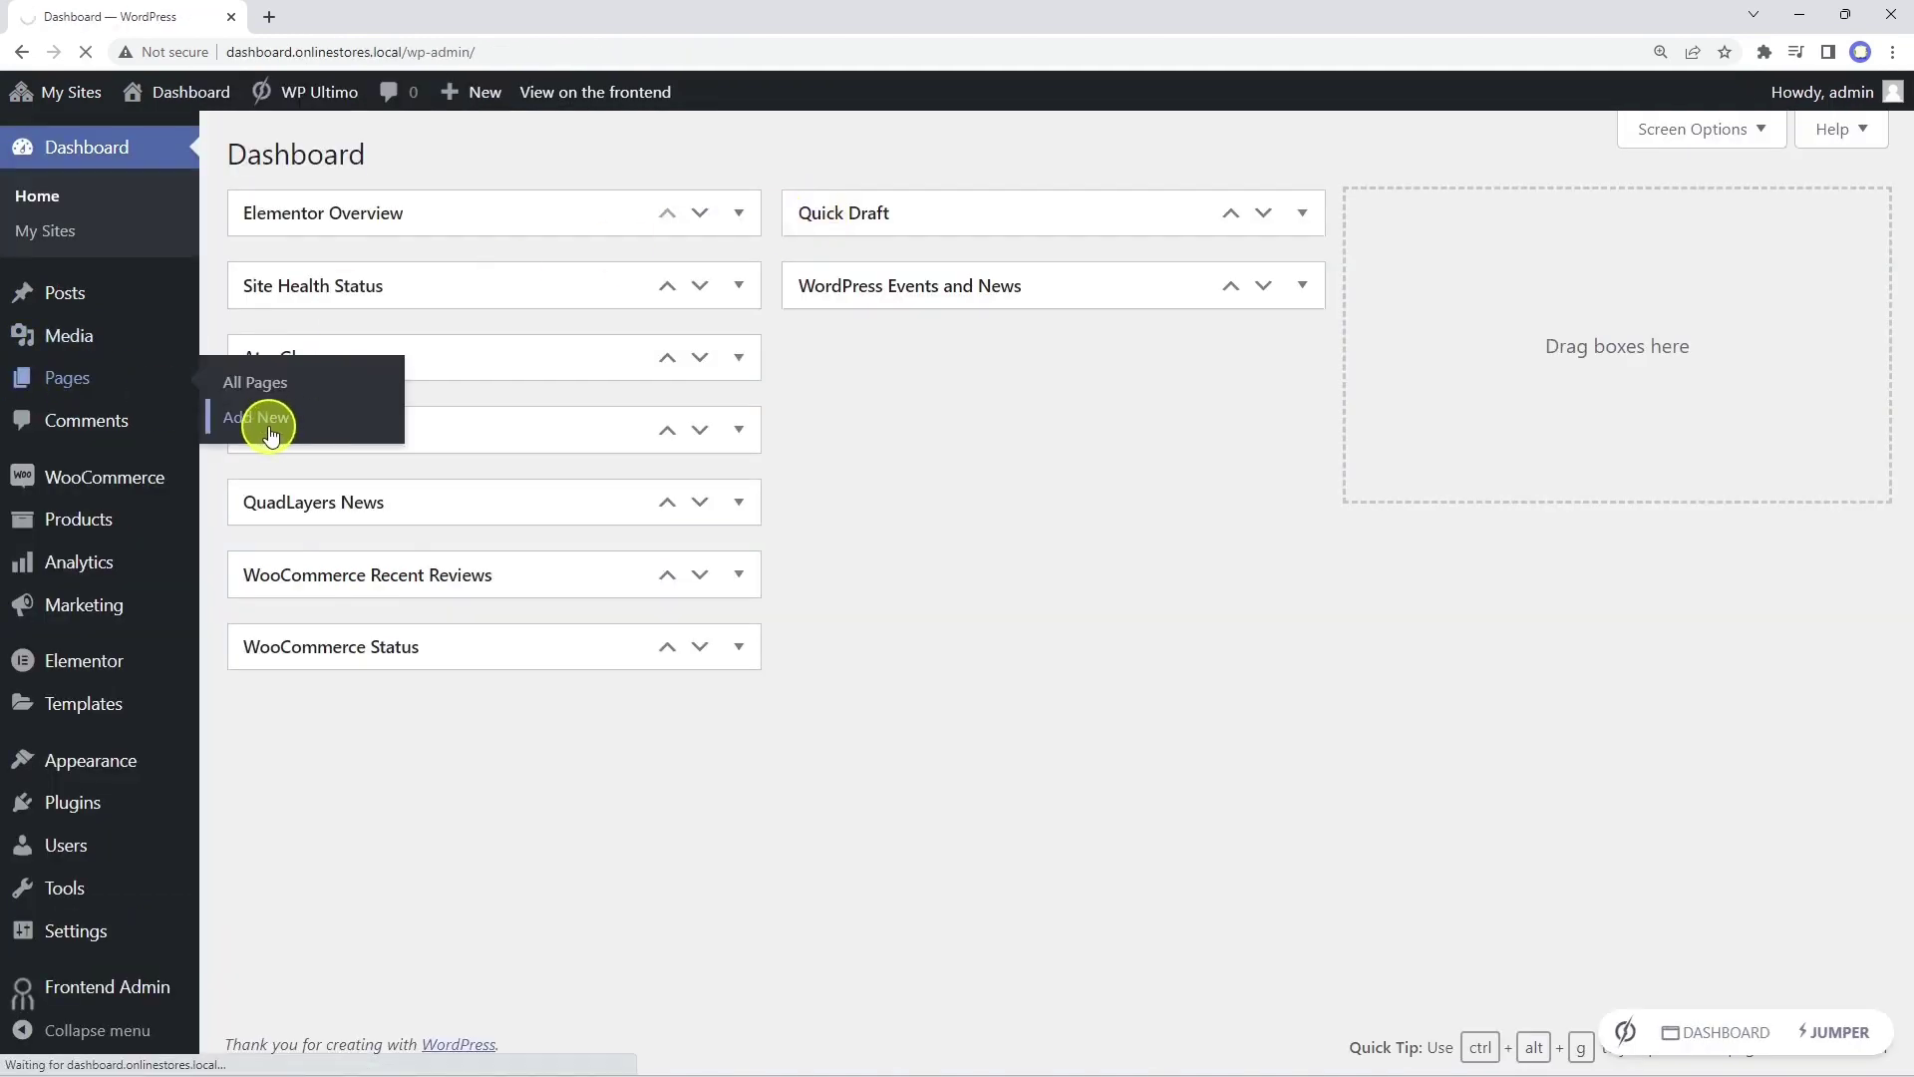
pyautogui.write('Reports')
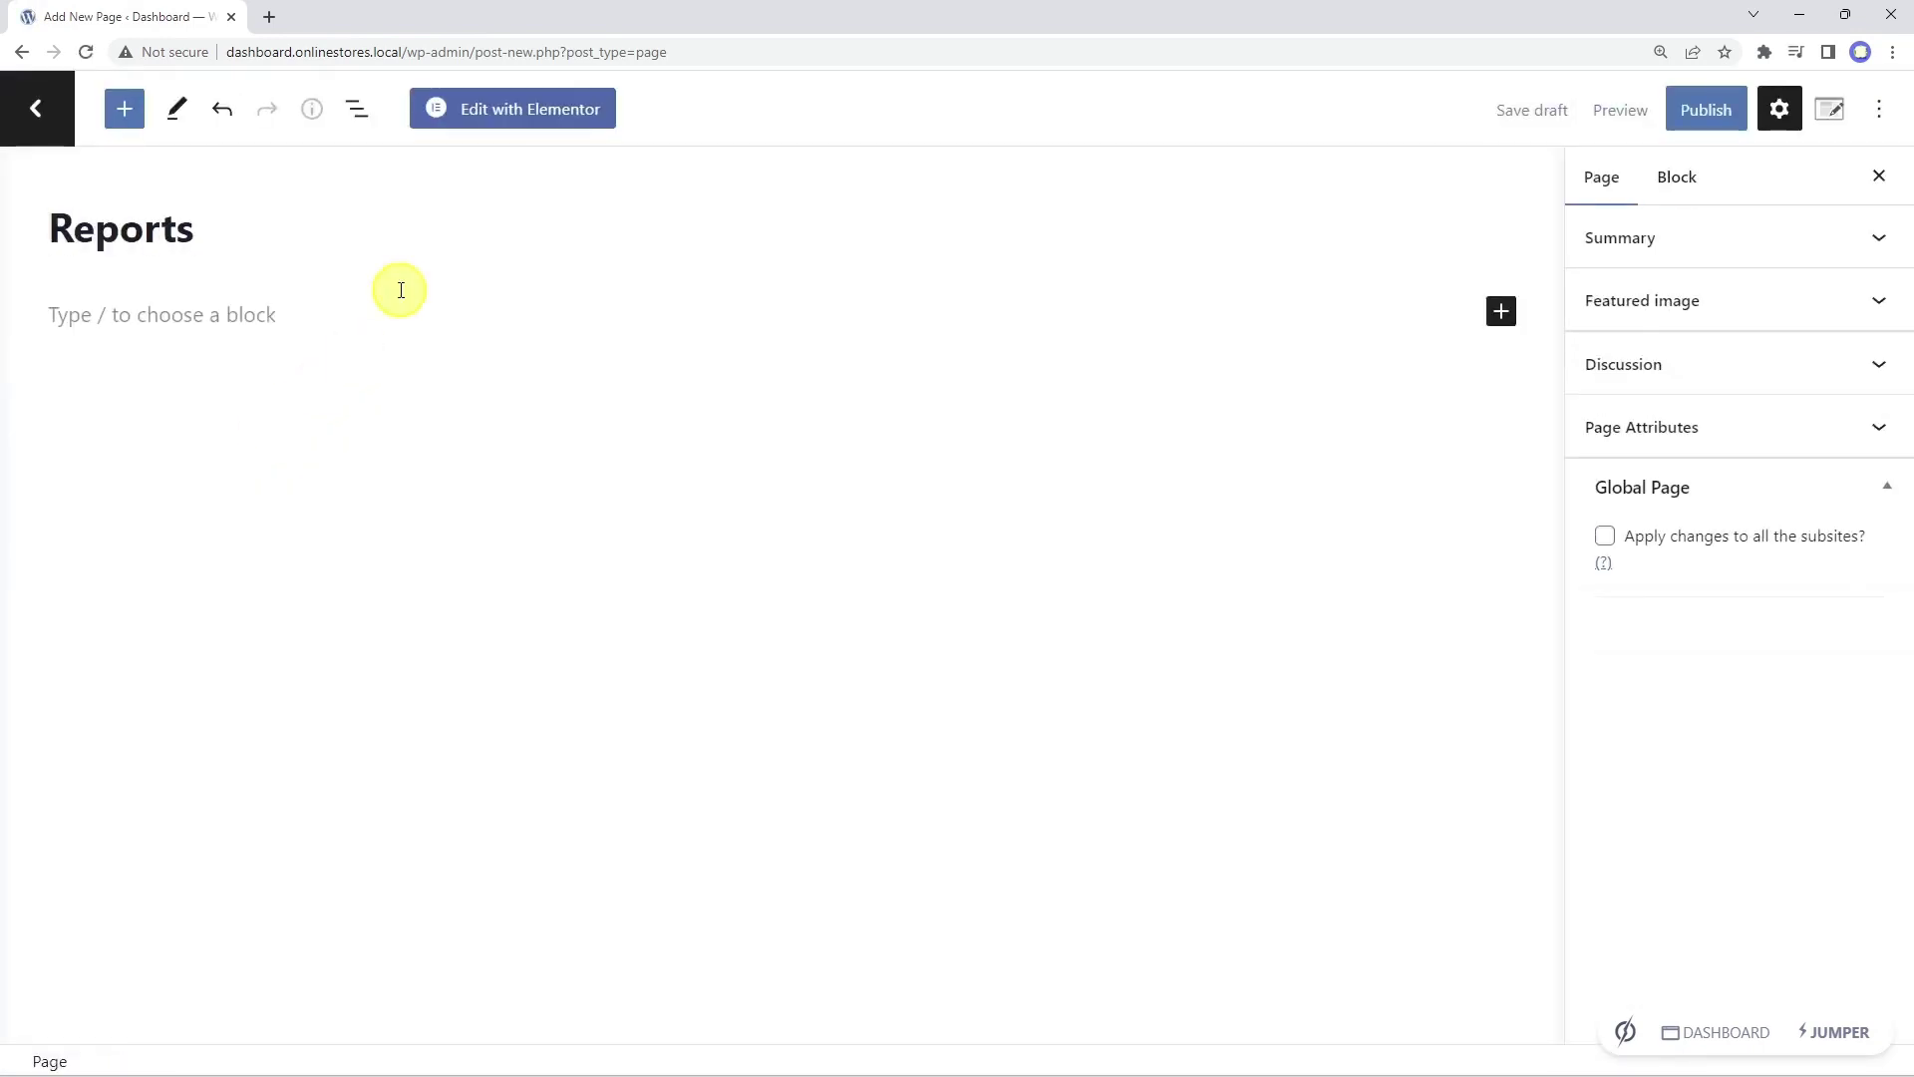
pyautogui.click(534, 116)
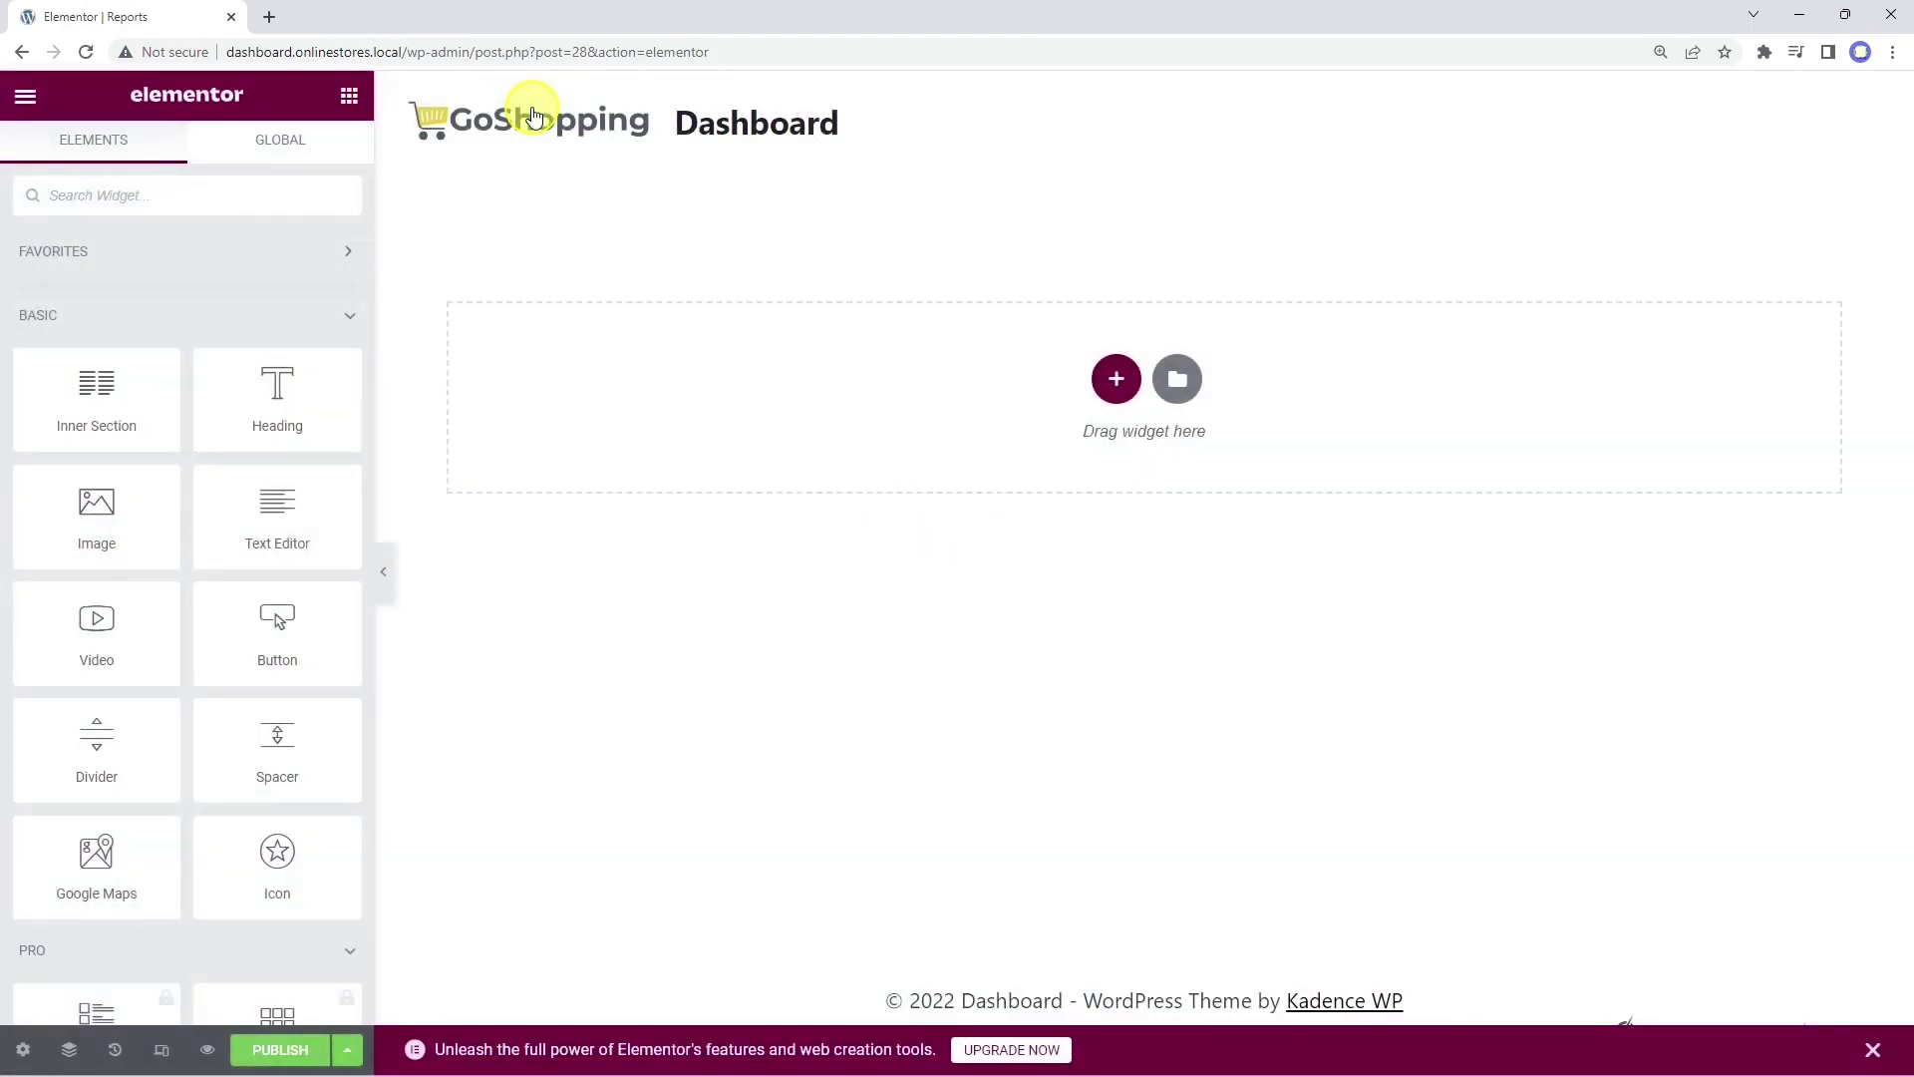
# - Set the page layout to Elementor Canvas
pyautogui.click(22, 1047)
pyautogui.click(277, 701)
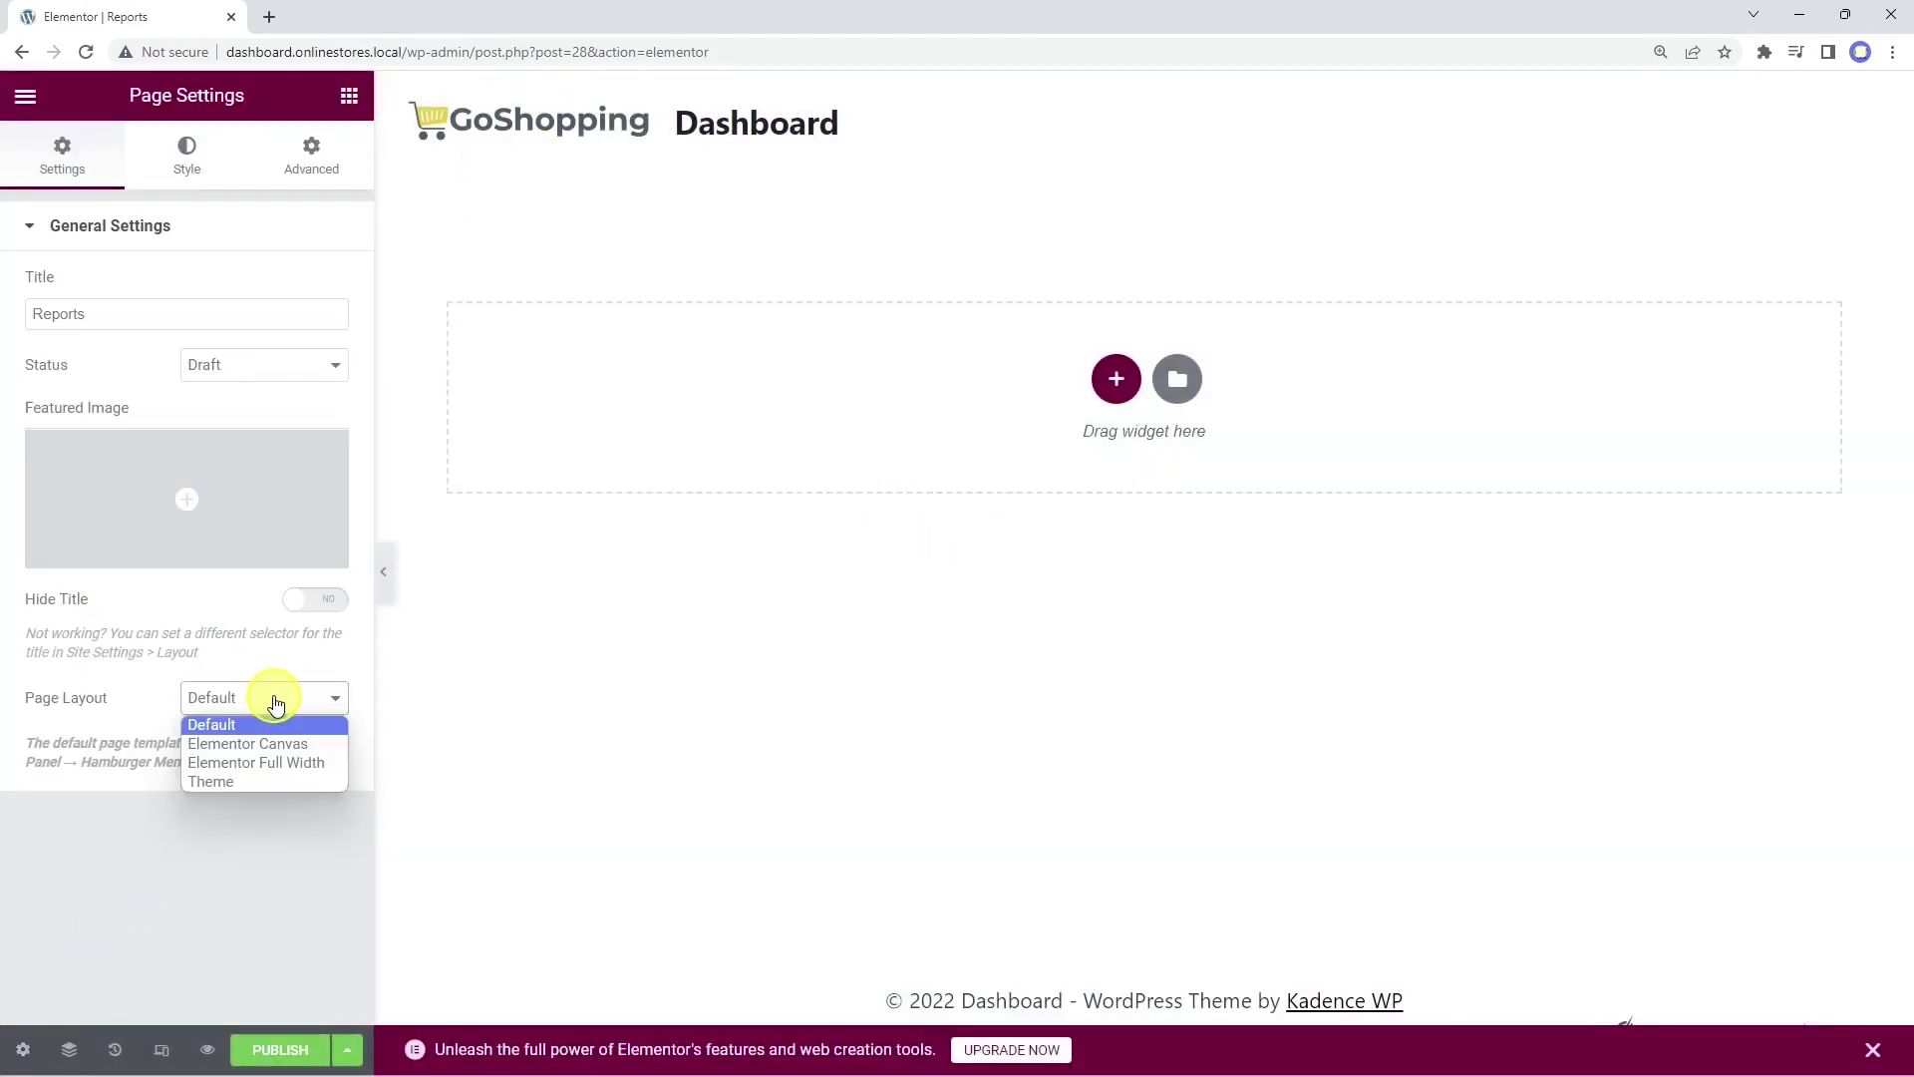
pyautogui.click(283, 743)
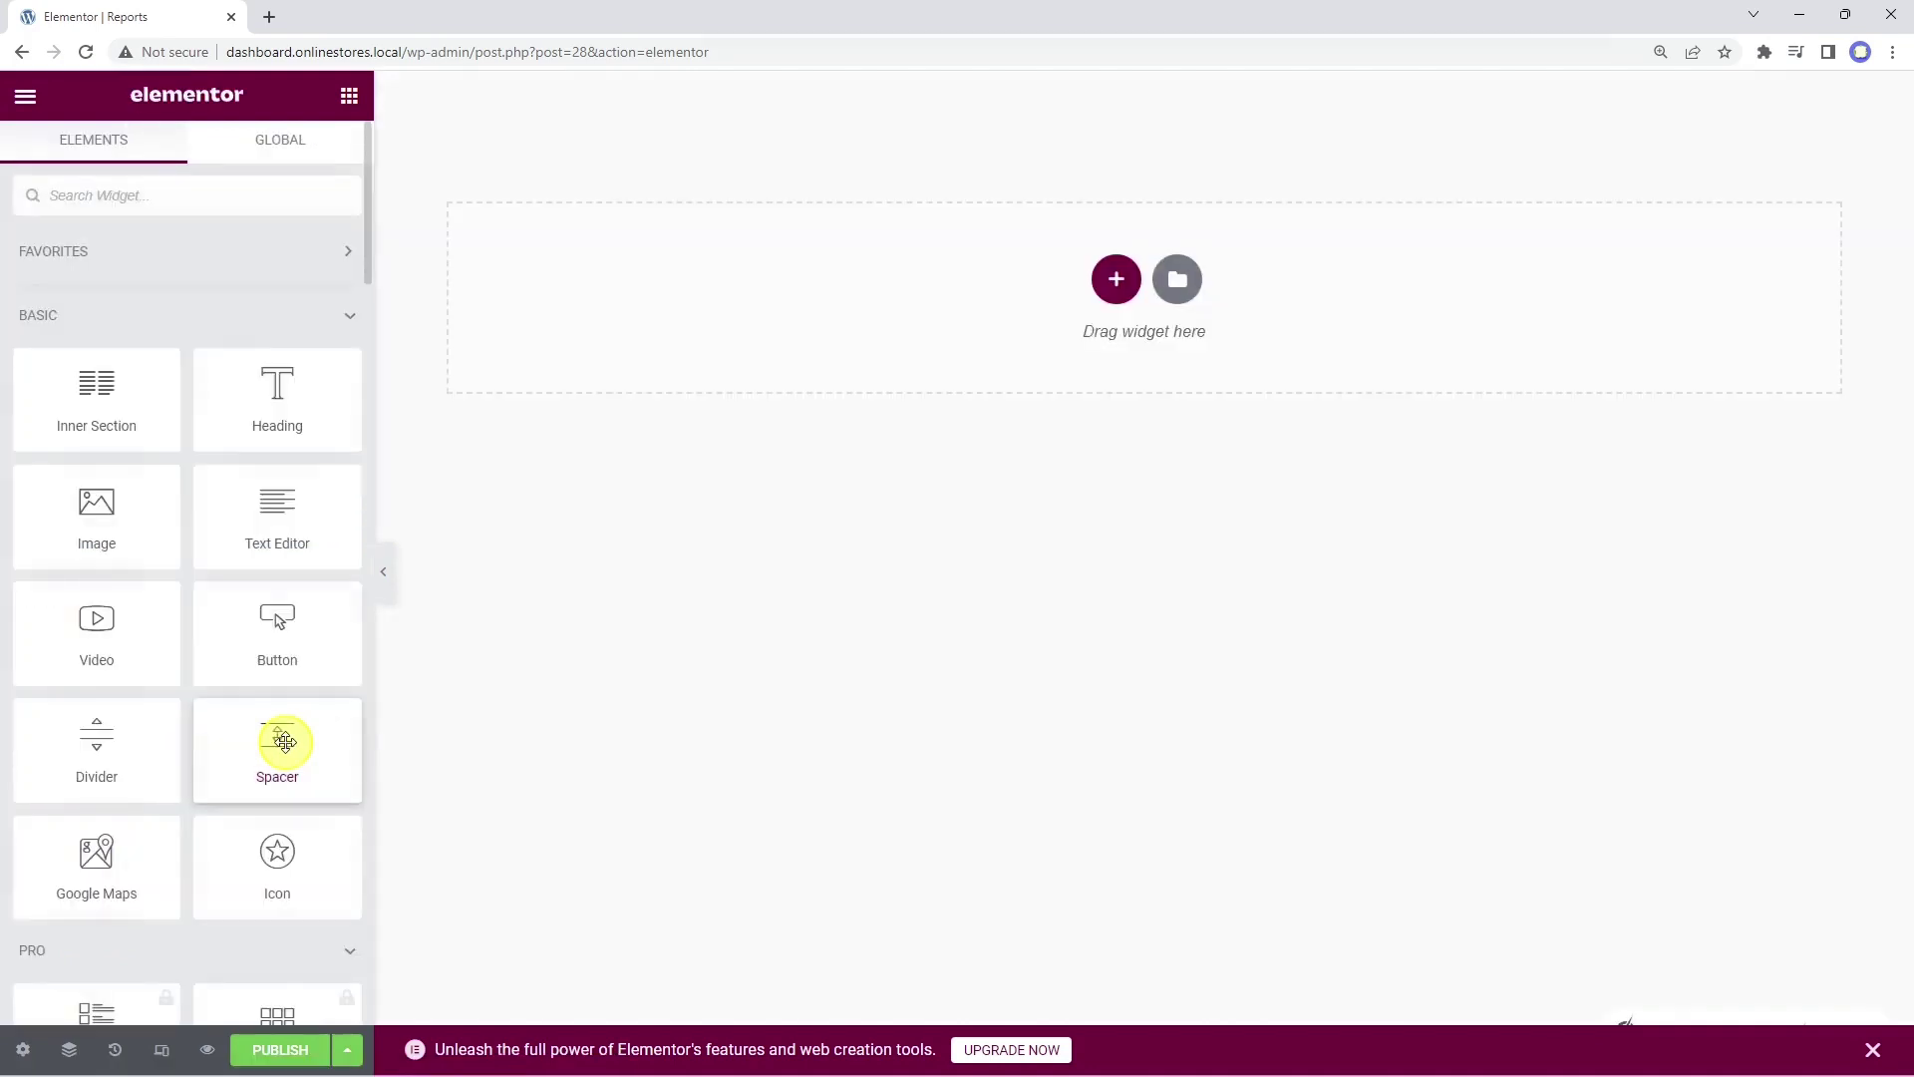
# - Insert the saved 'elementor-01' template and apply its page settings
pyautogui.click(1176, 281)
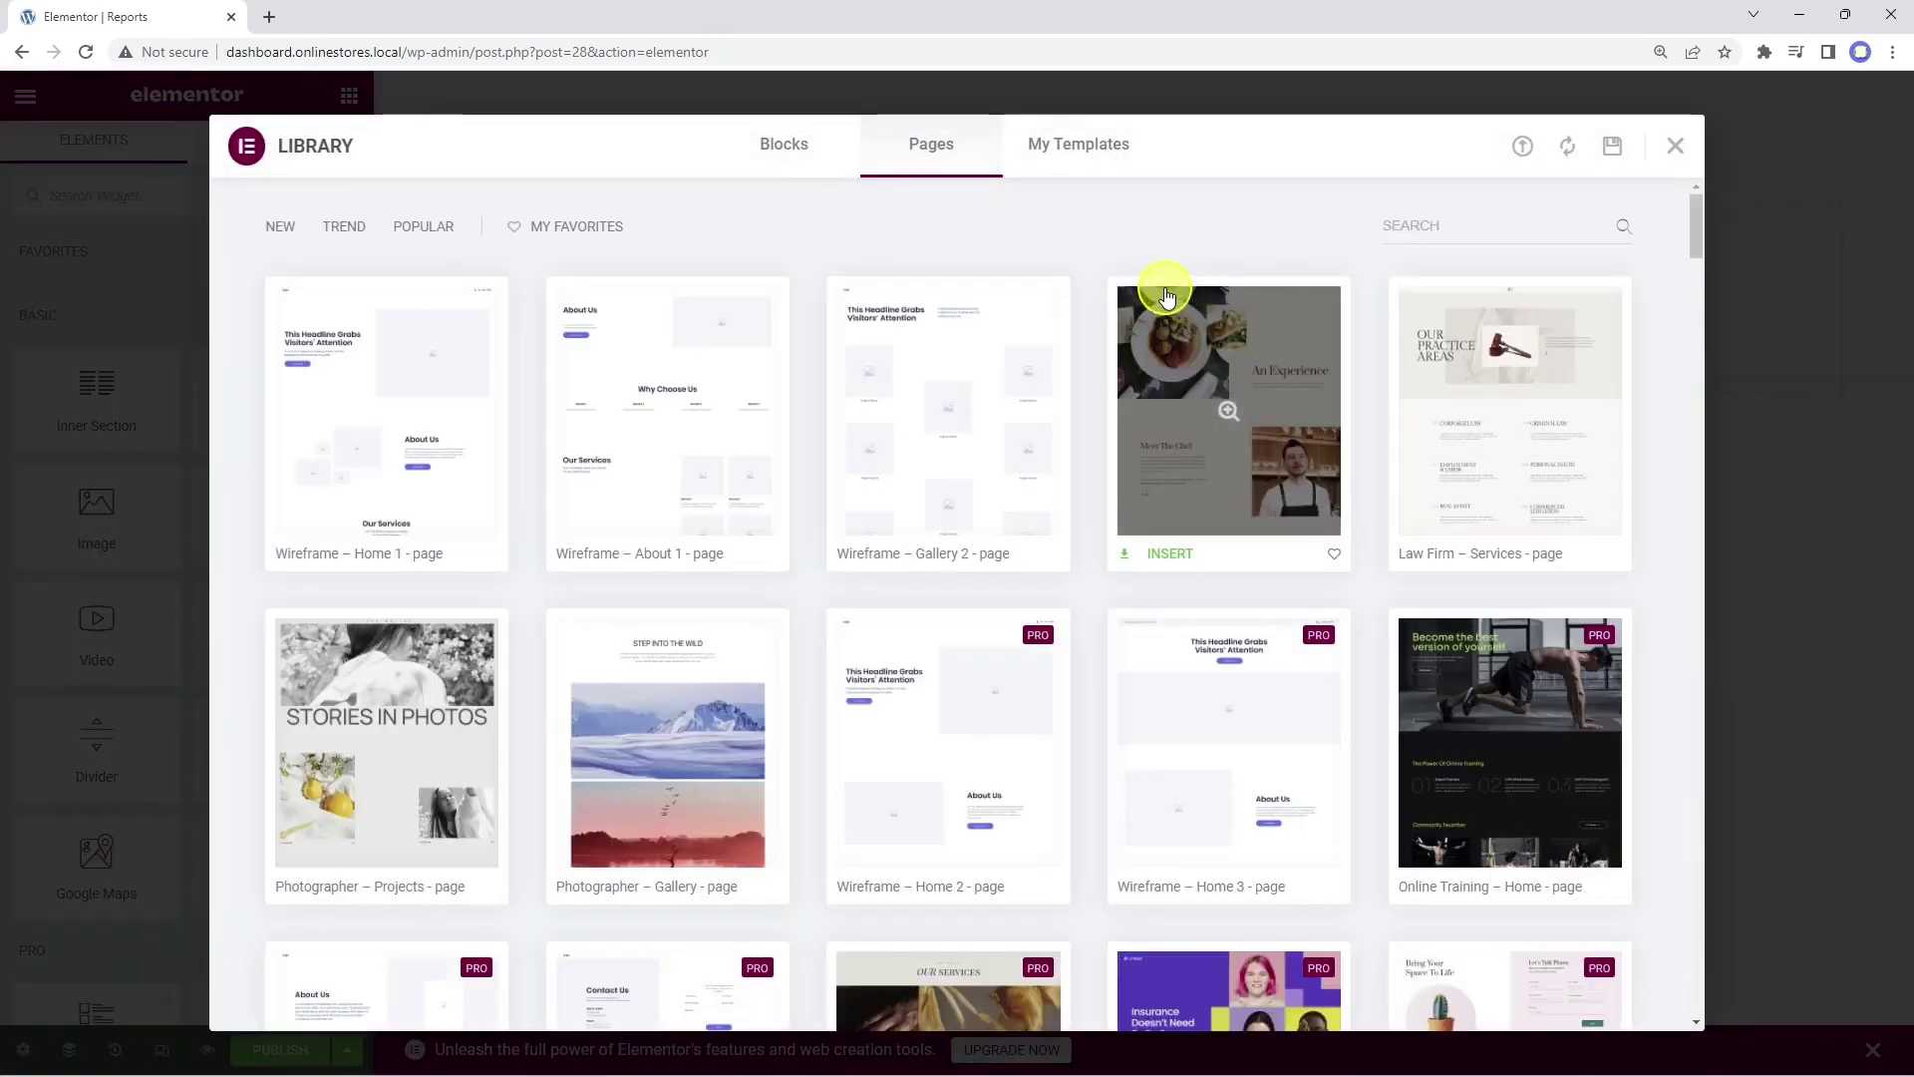
pyautogui.click(1074, 165)
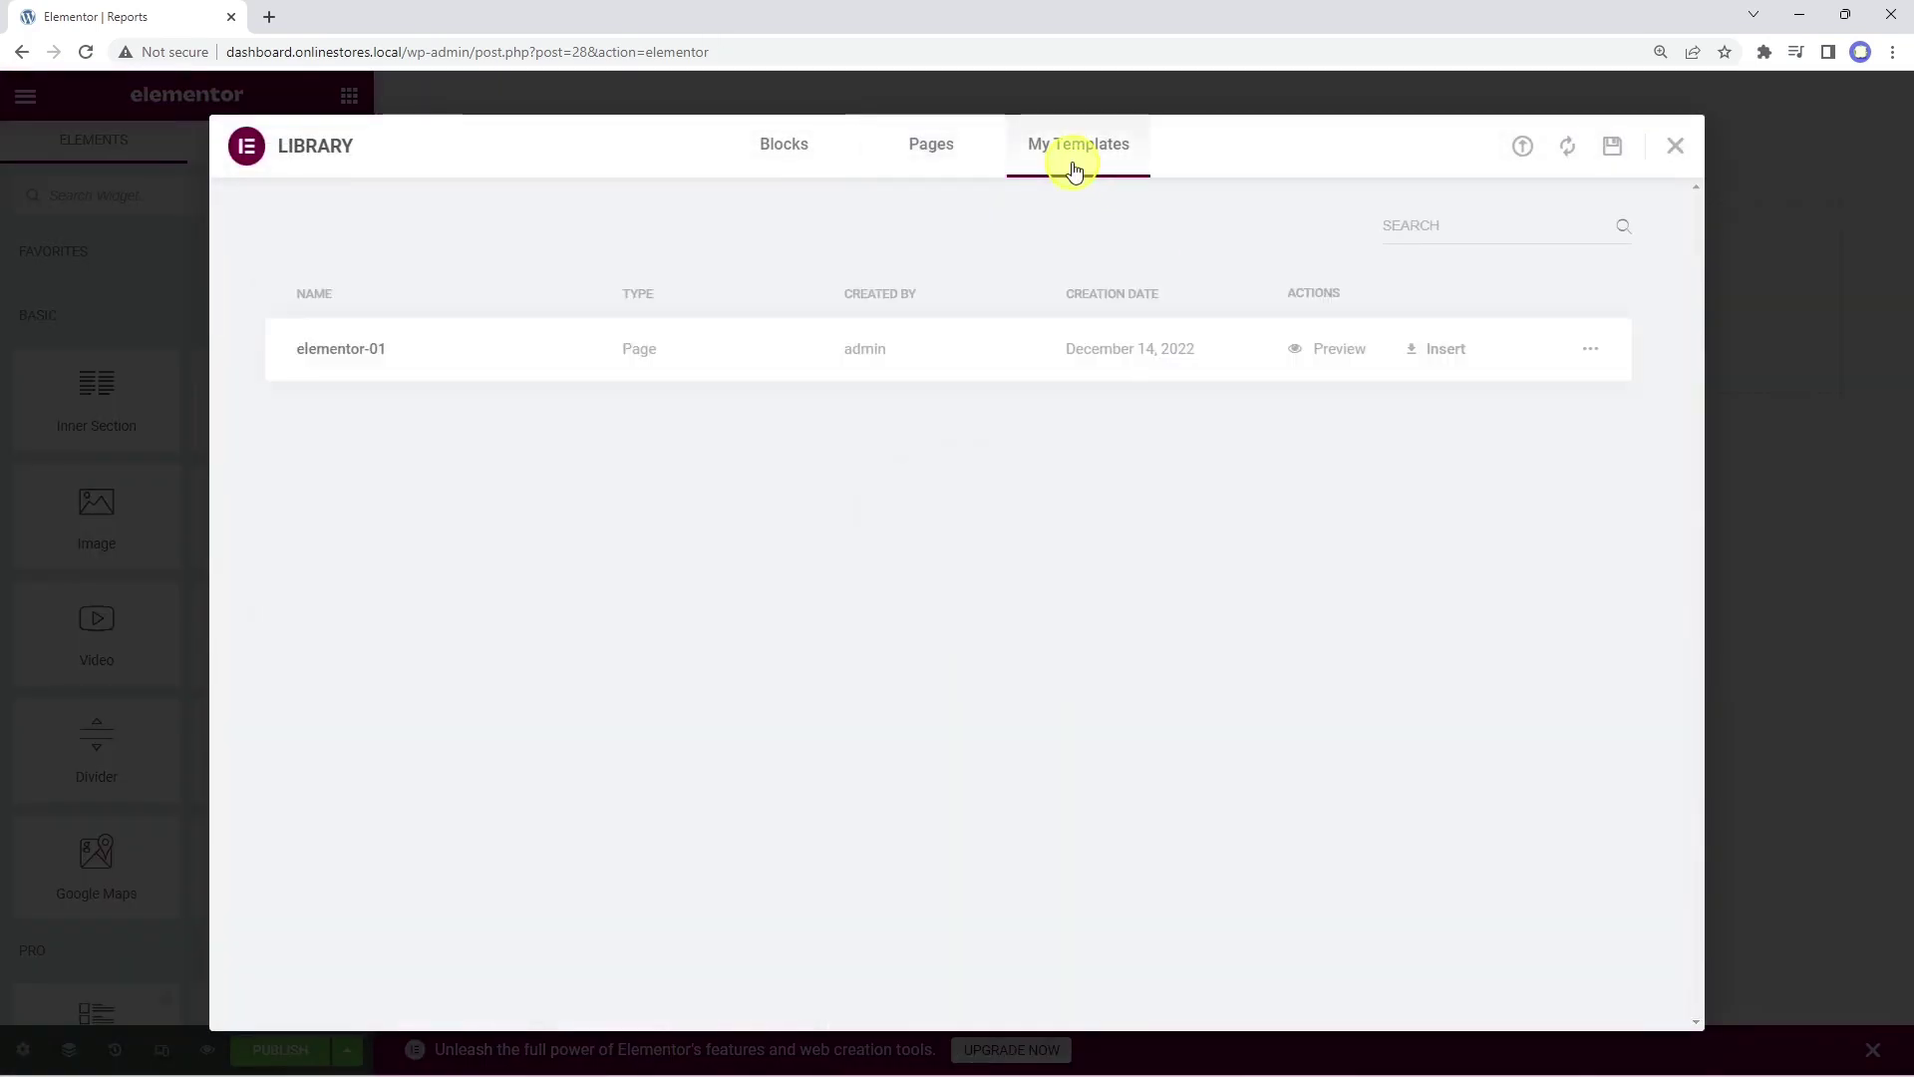
pyautogui.click(1435, 351)
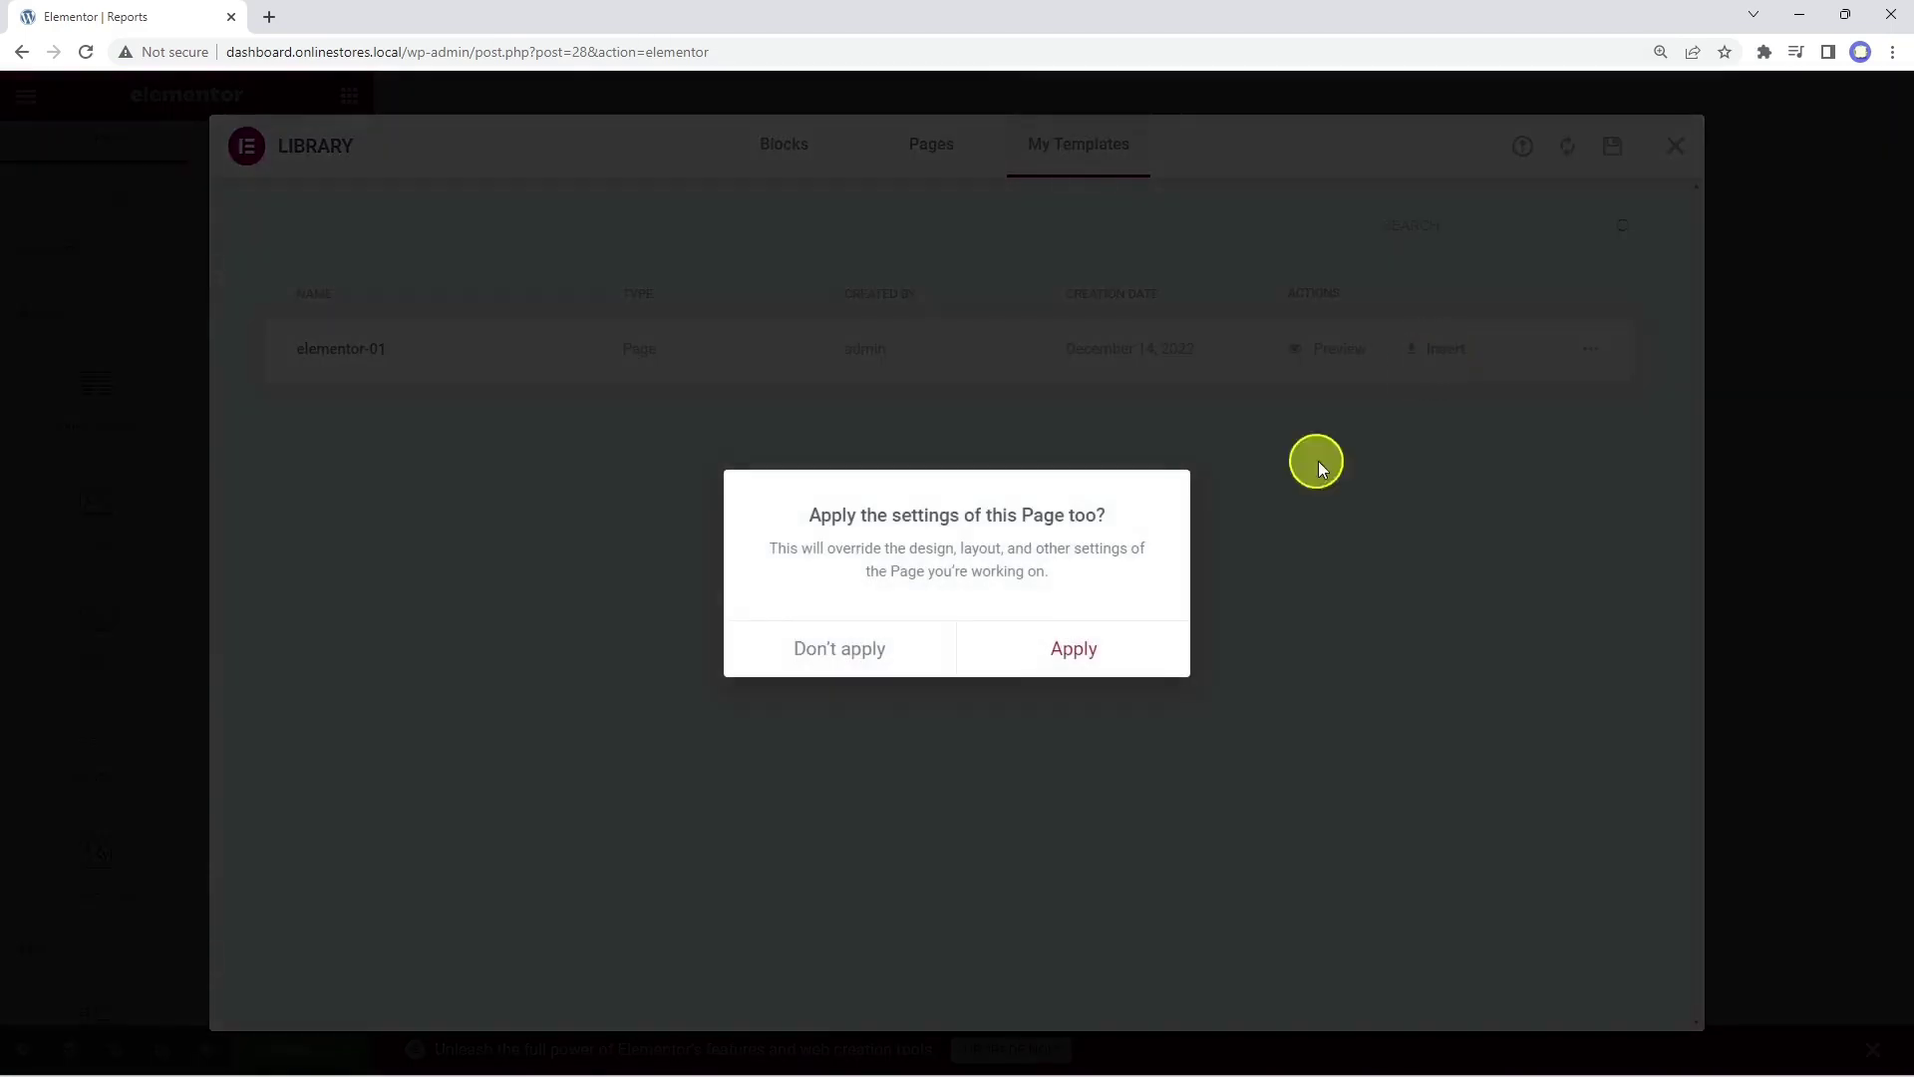
pyautogui.click(1073, 649)
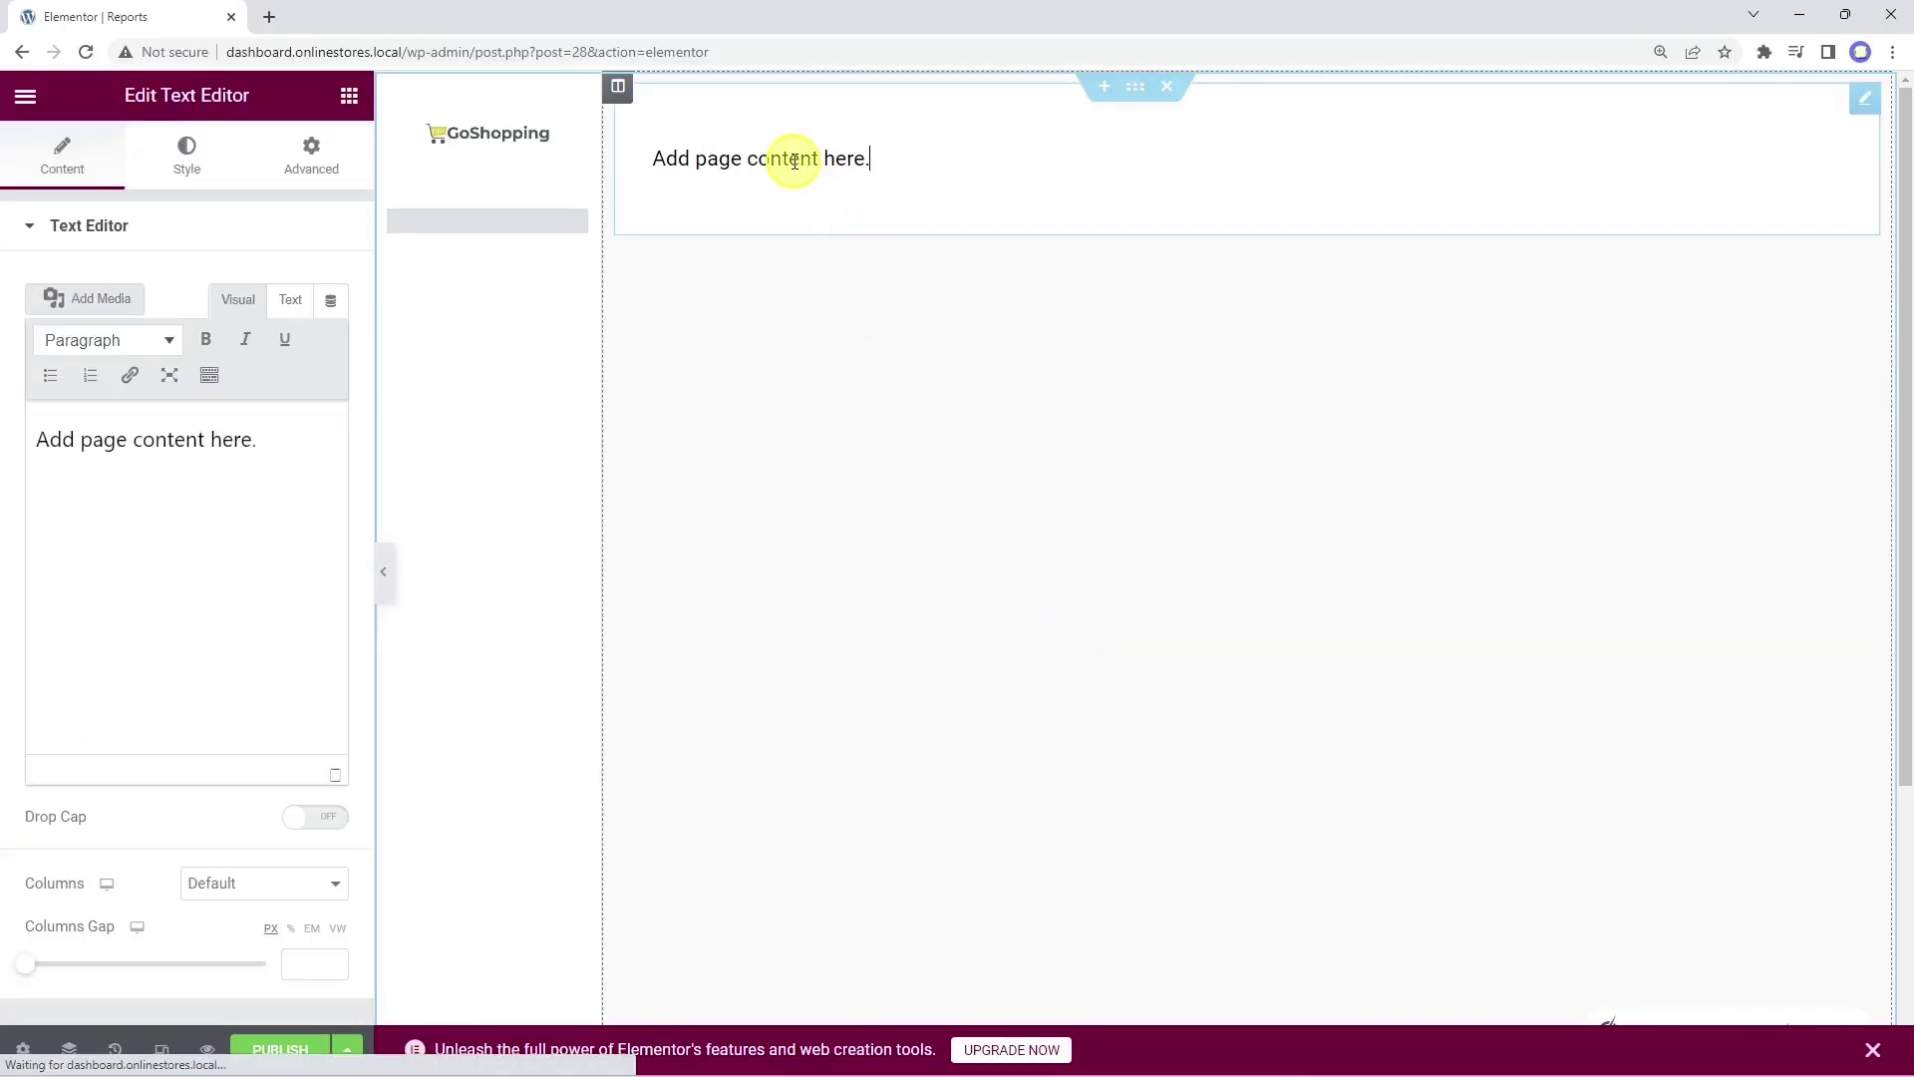
# - Replace 'Add page content here.' with the vg_display_admin_page shortcode as plain text, then preview the page
pyautogui.moveTo(257, 430); pyautogui.dragTo(45, 431)
pyautogui.press('BackSpace')
pyautogui.rightClick(45, 431)
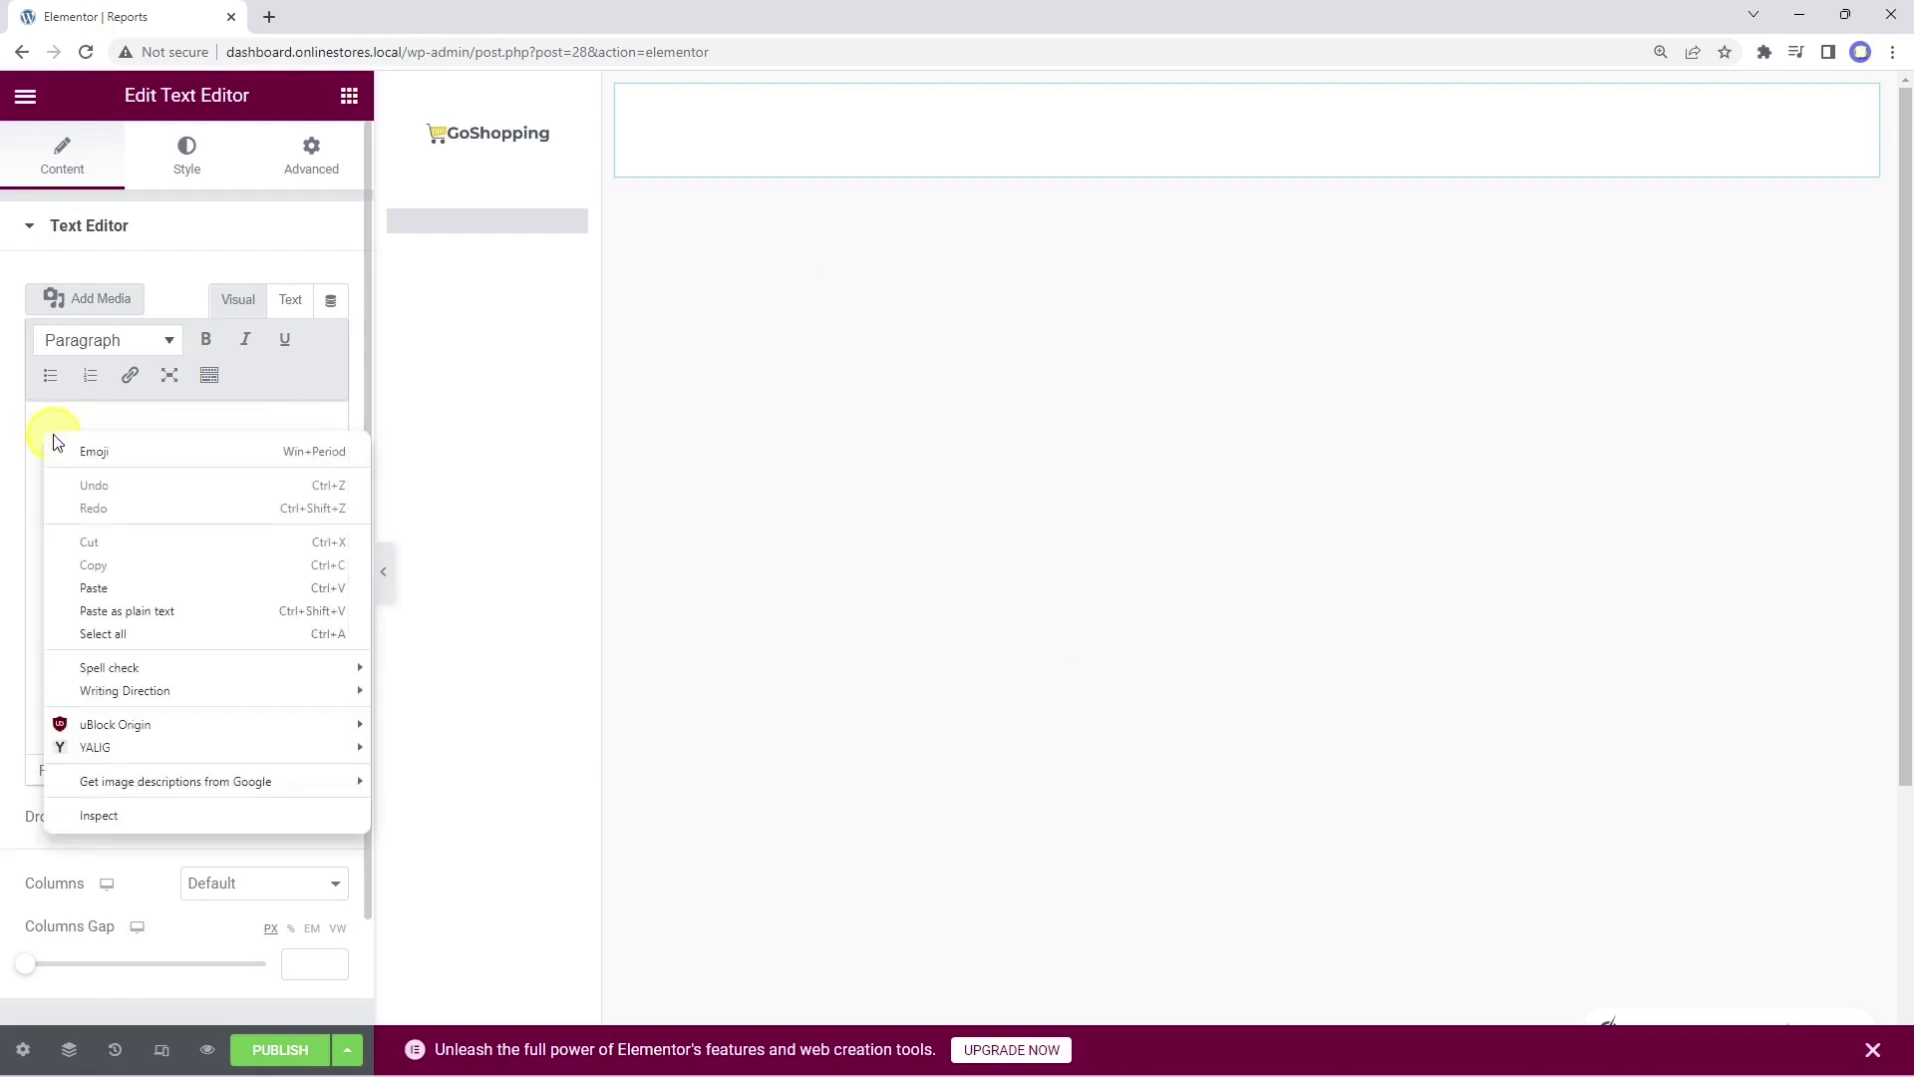
pyautogui.click(149, 611)
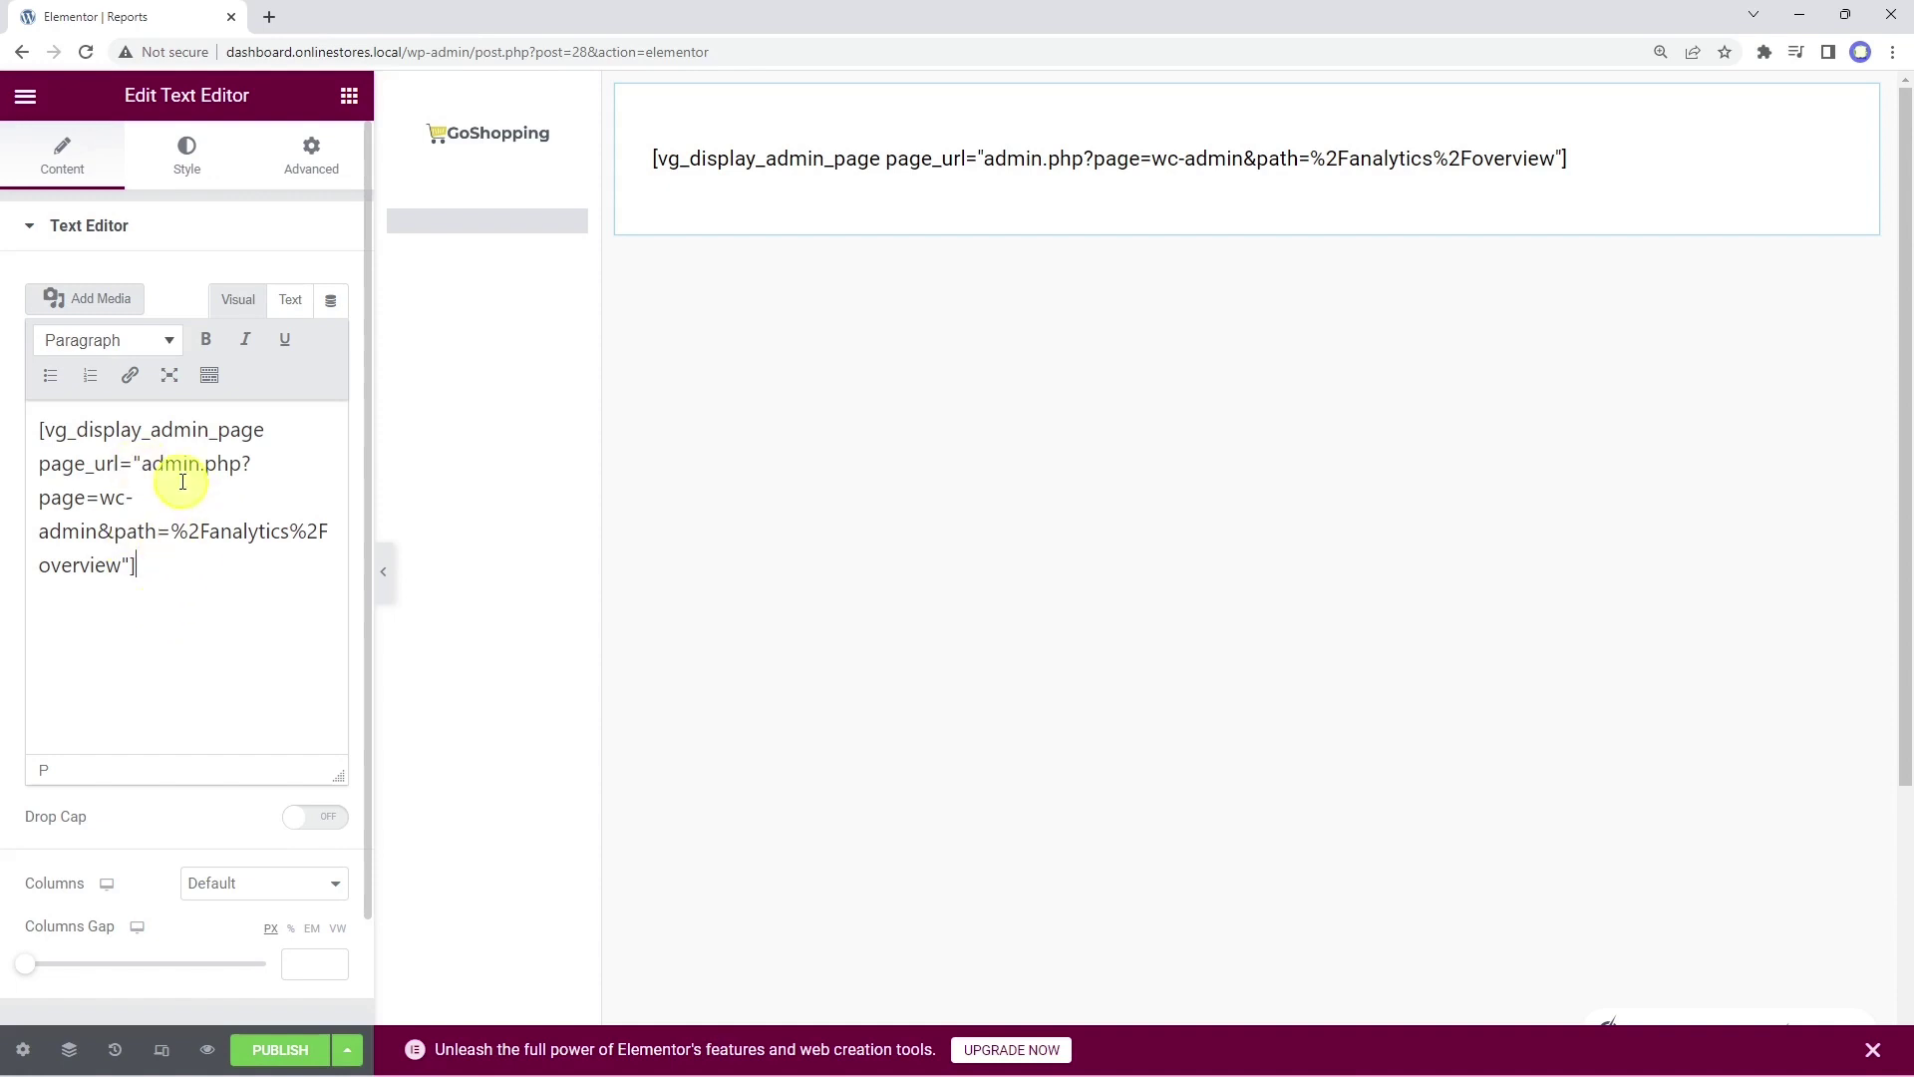
pyautogui.click(205, 1051)
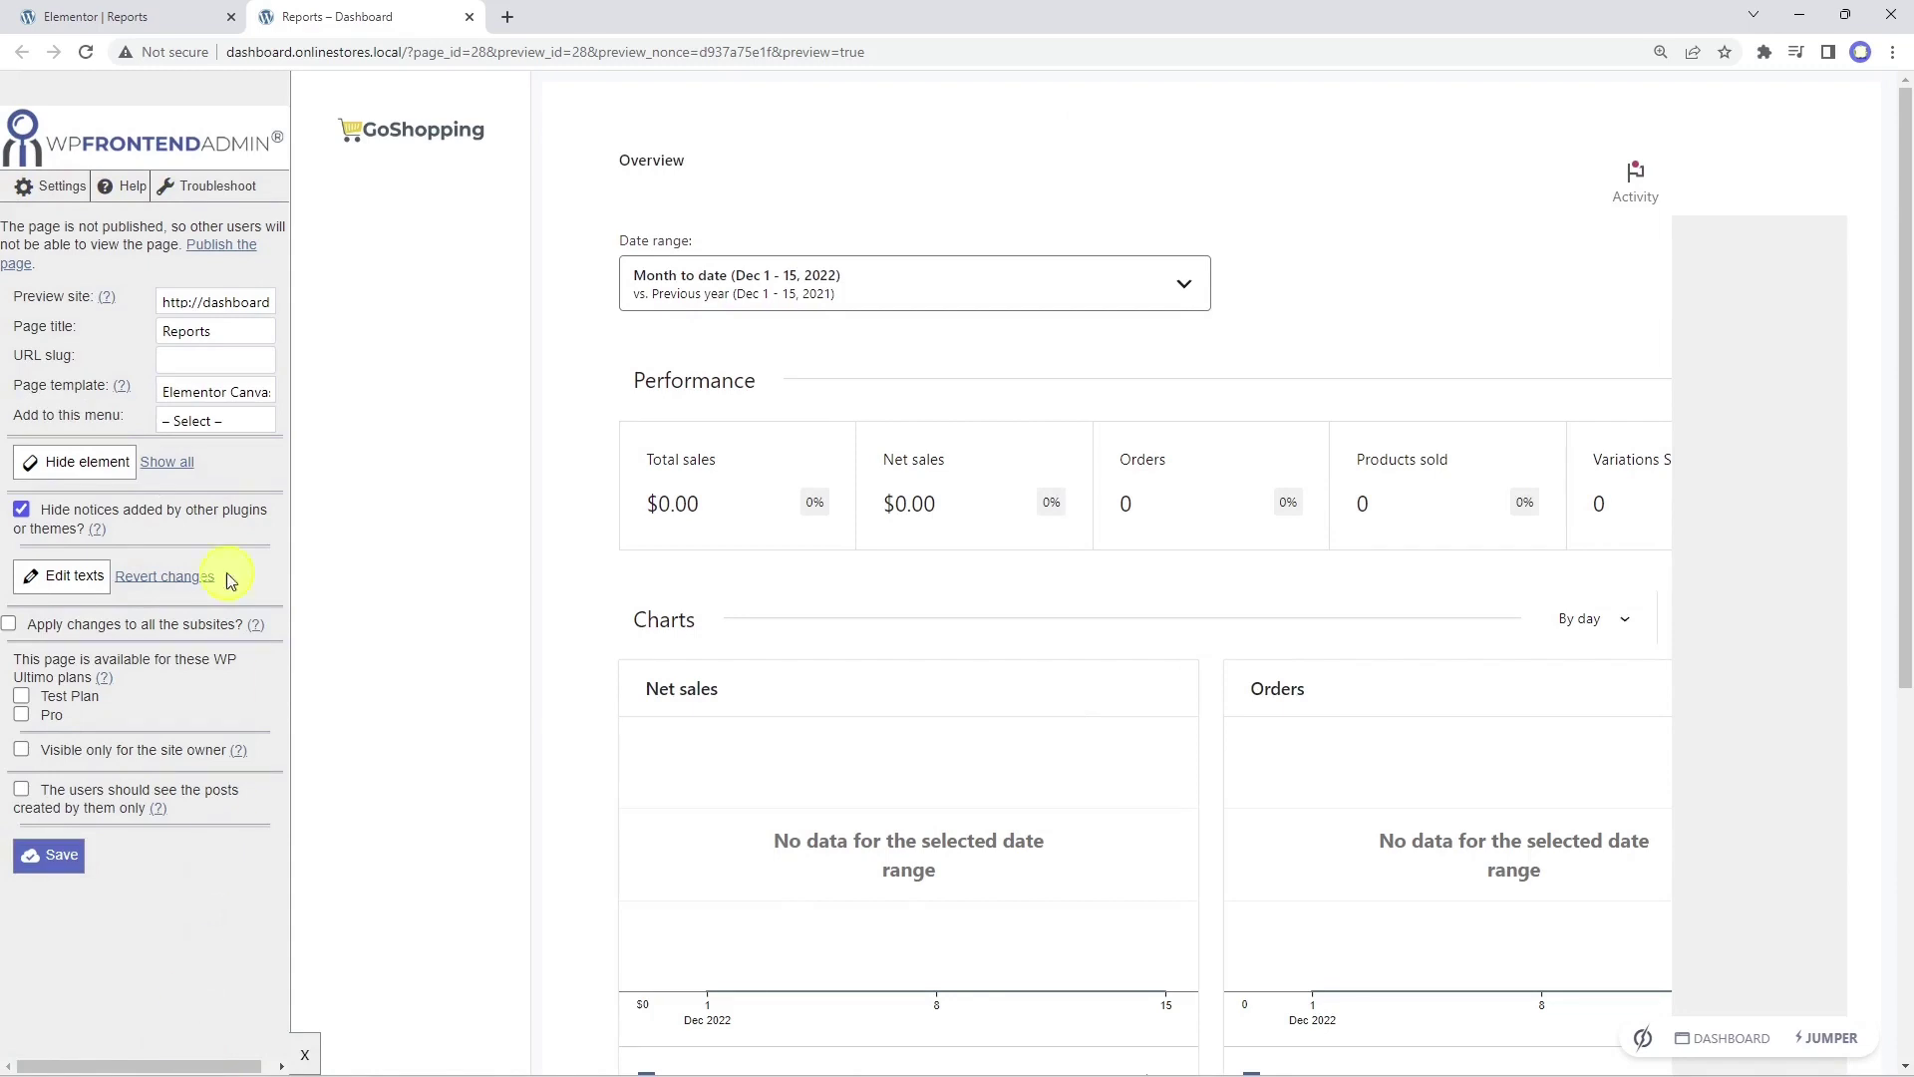
# - Keep the Dashboard site for preview, set the URL slug 'reports', and add the page to the Dashboard menu
pyautogui.click(250, 302)
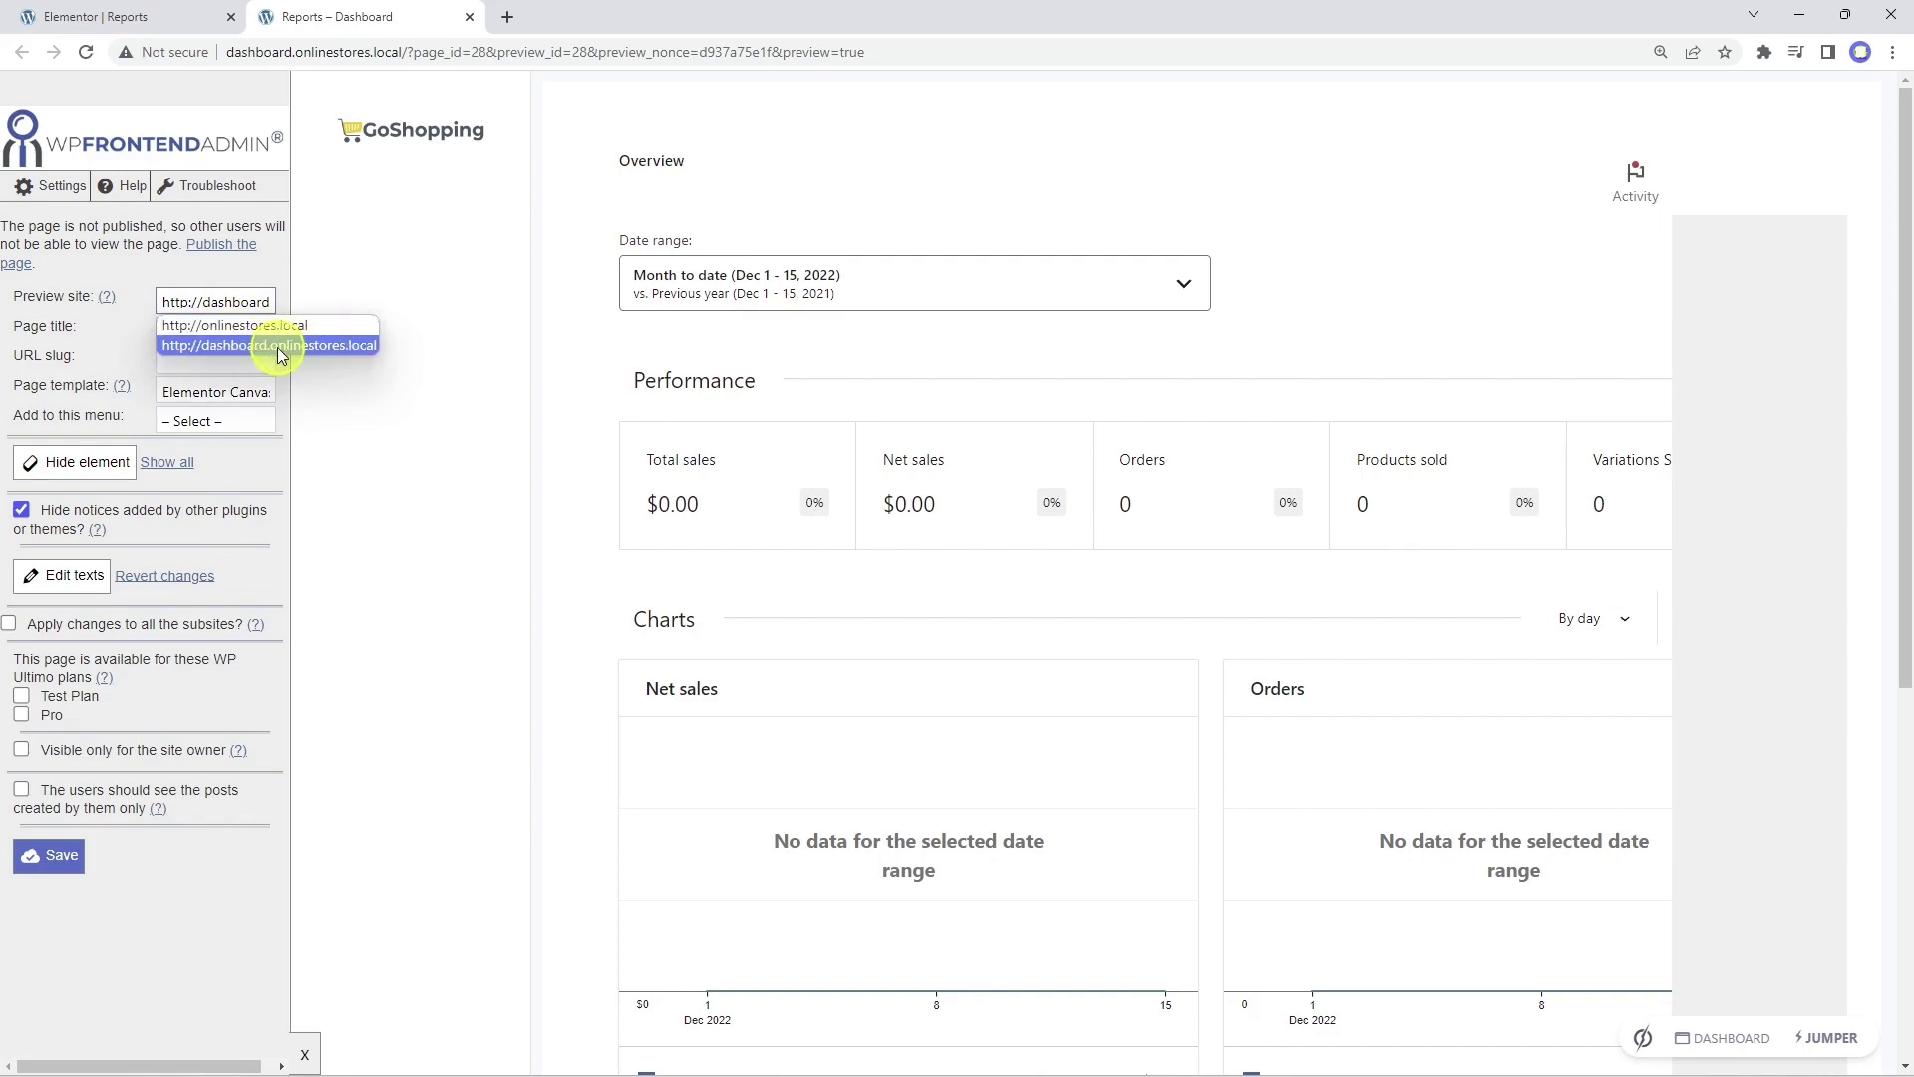
pyautogui.click(237, 310)
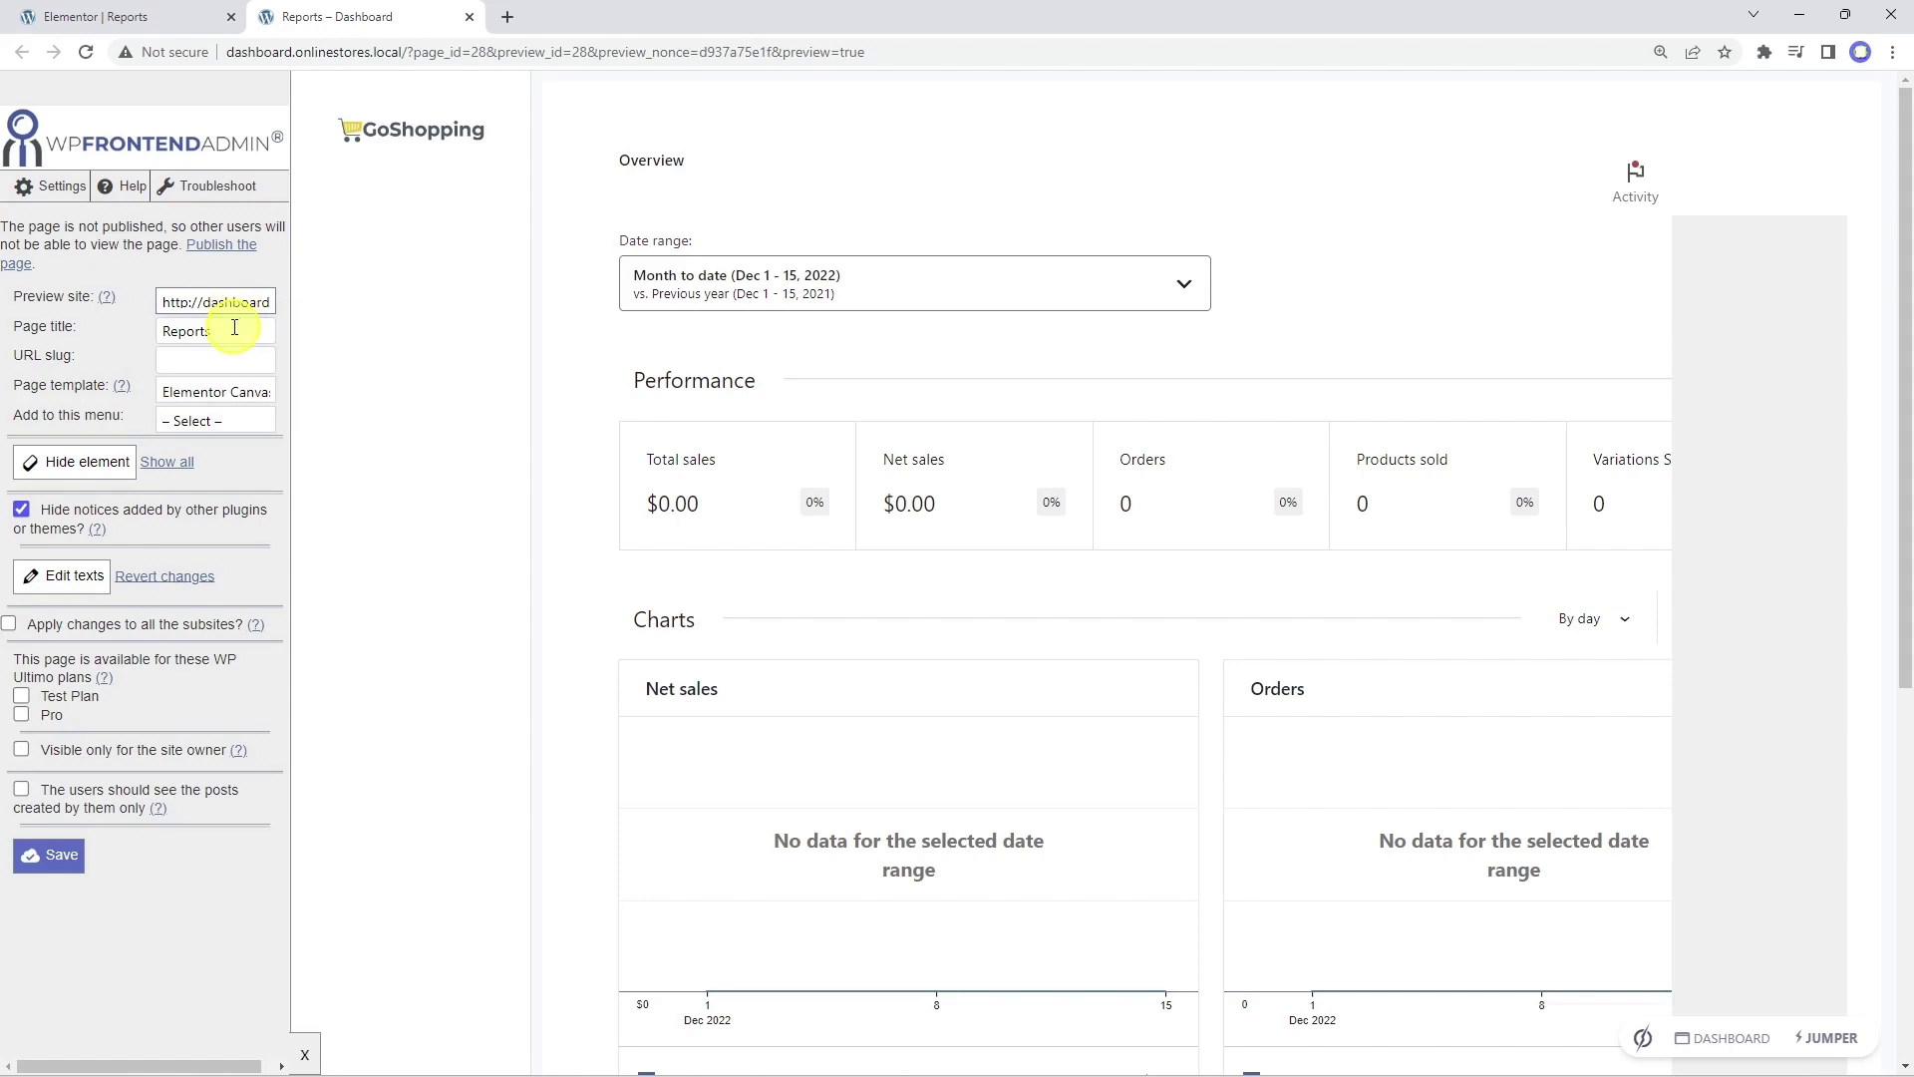
pyautogui.click(227, 356)
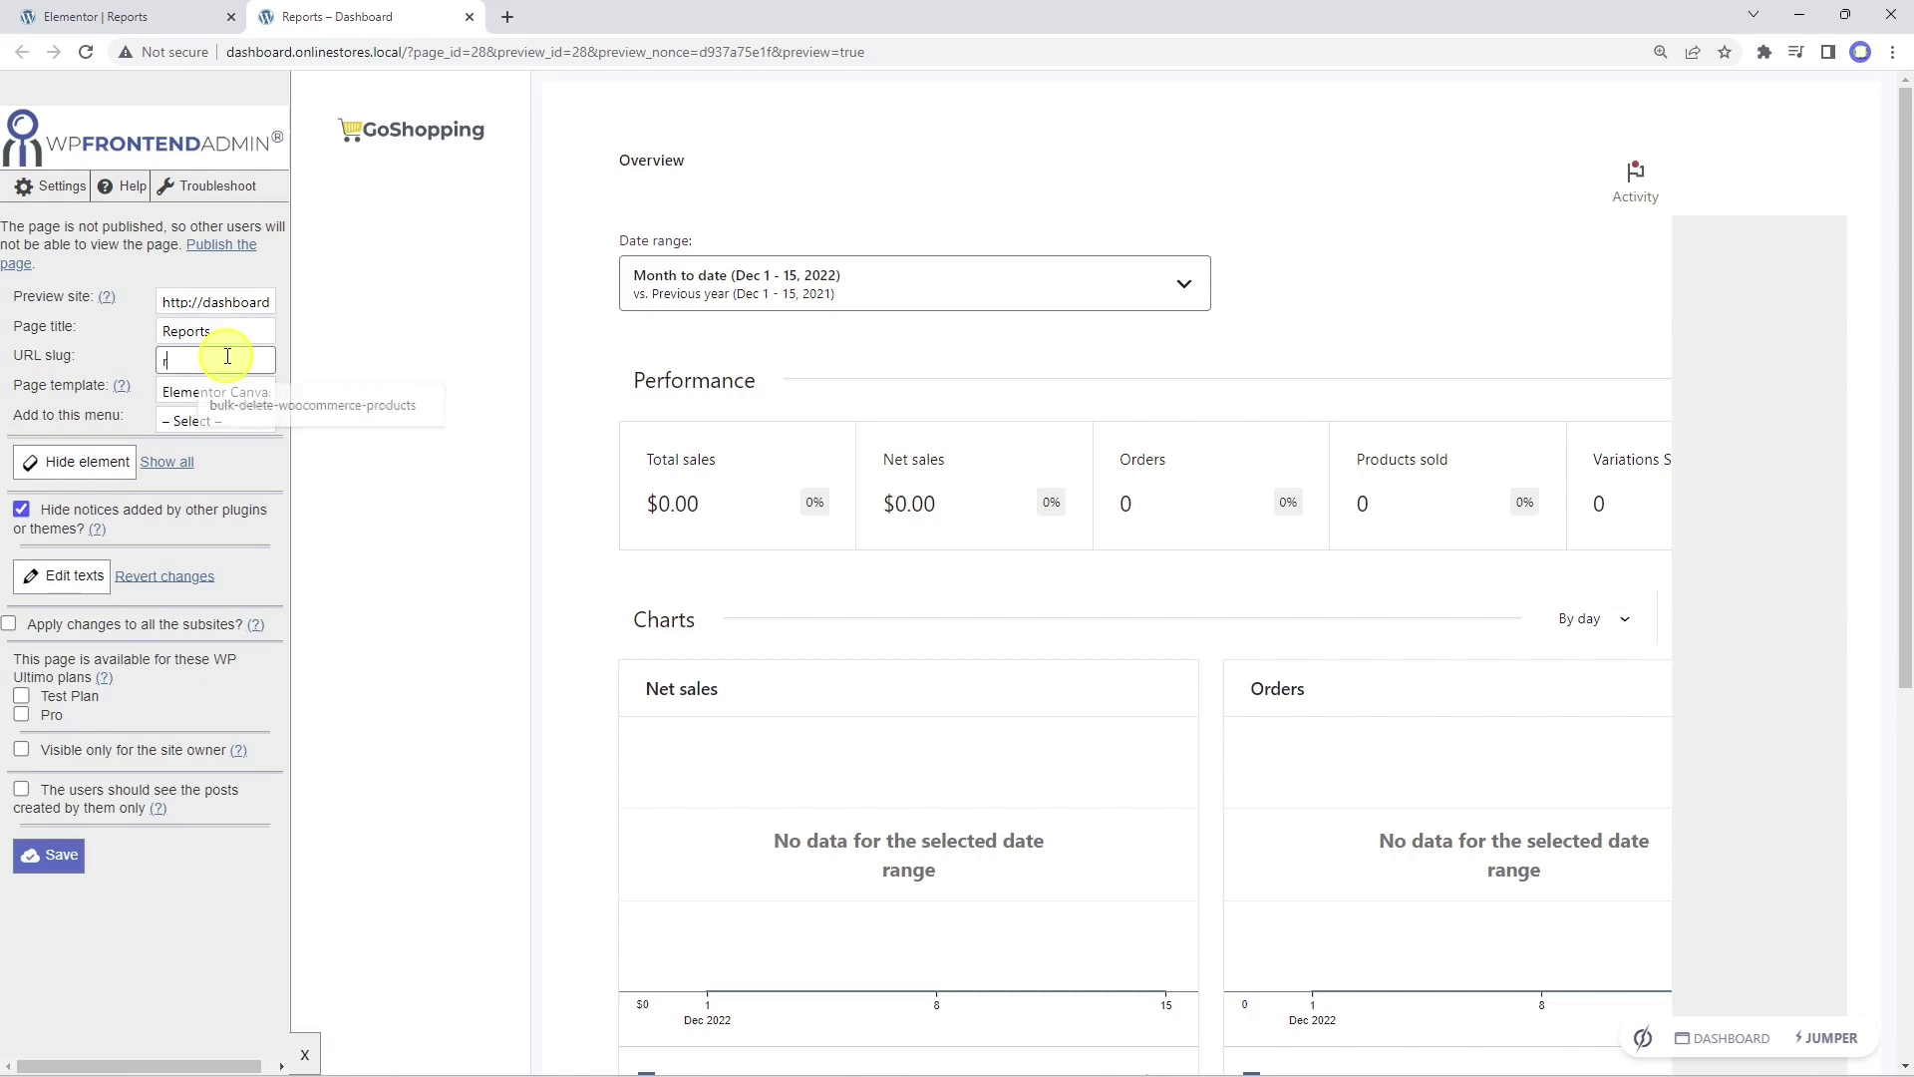
pyautogui.write('reports')
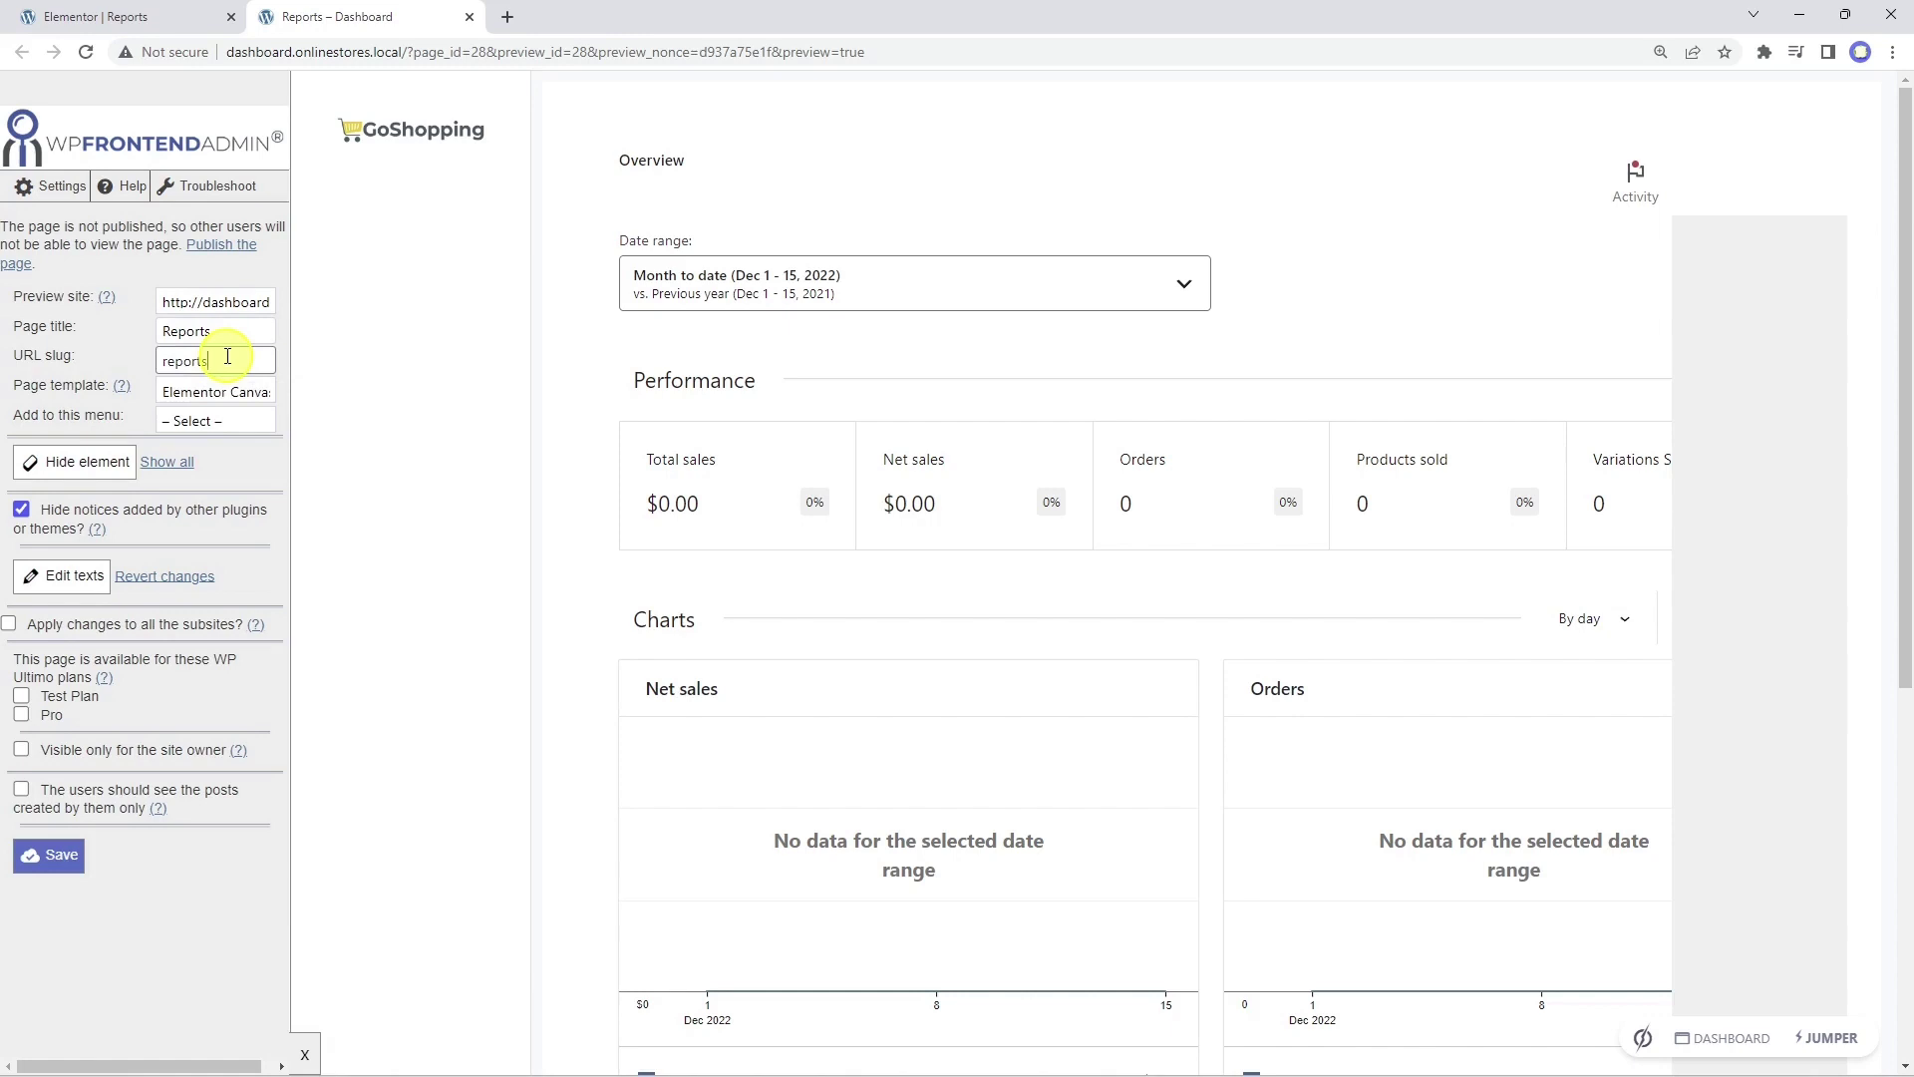
pyautogui.click(231, 419)
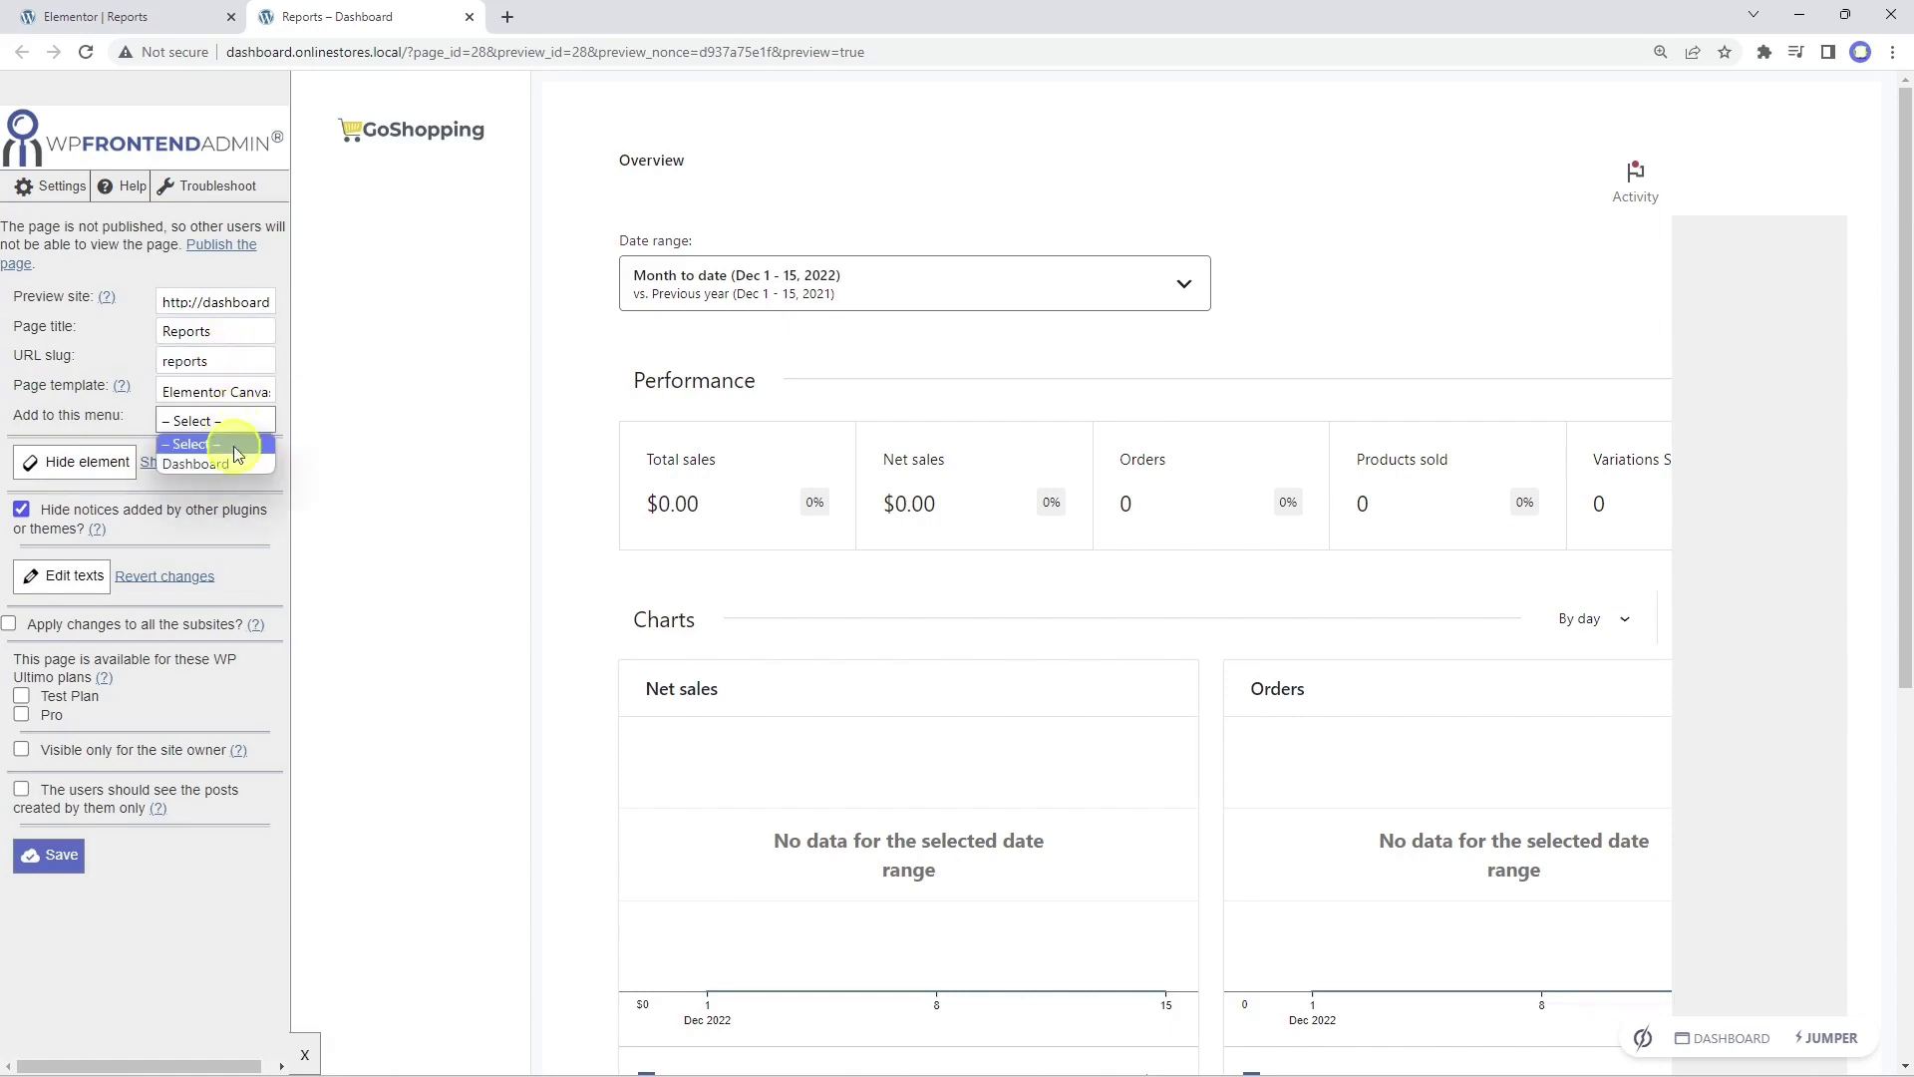
pyautogui.click(240, 465)
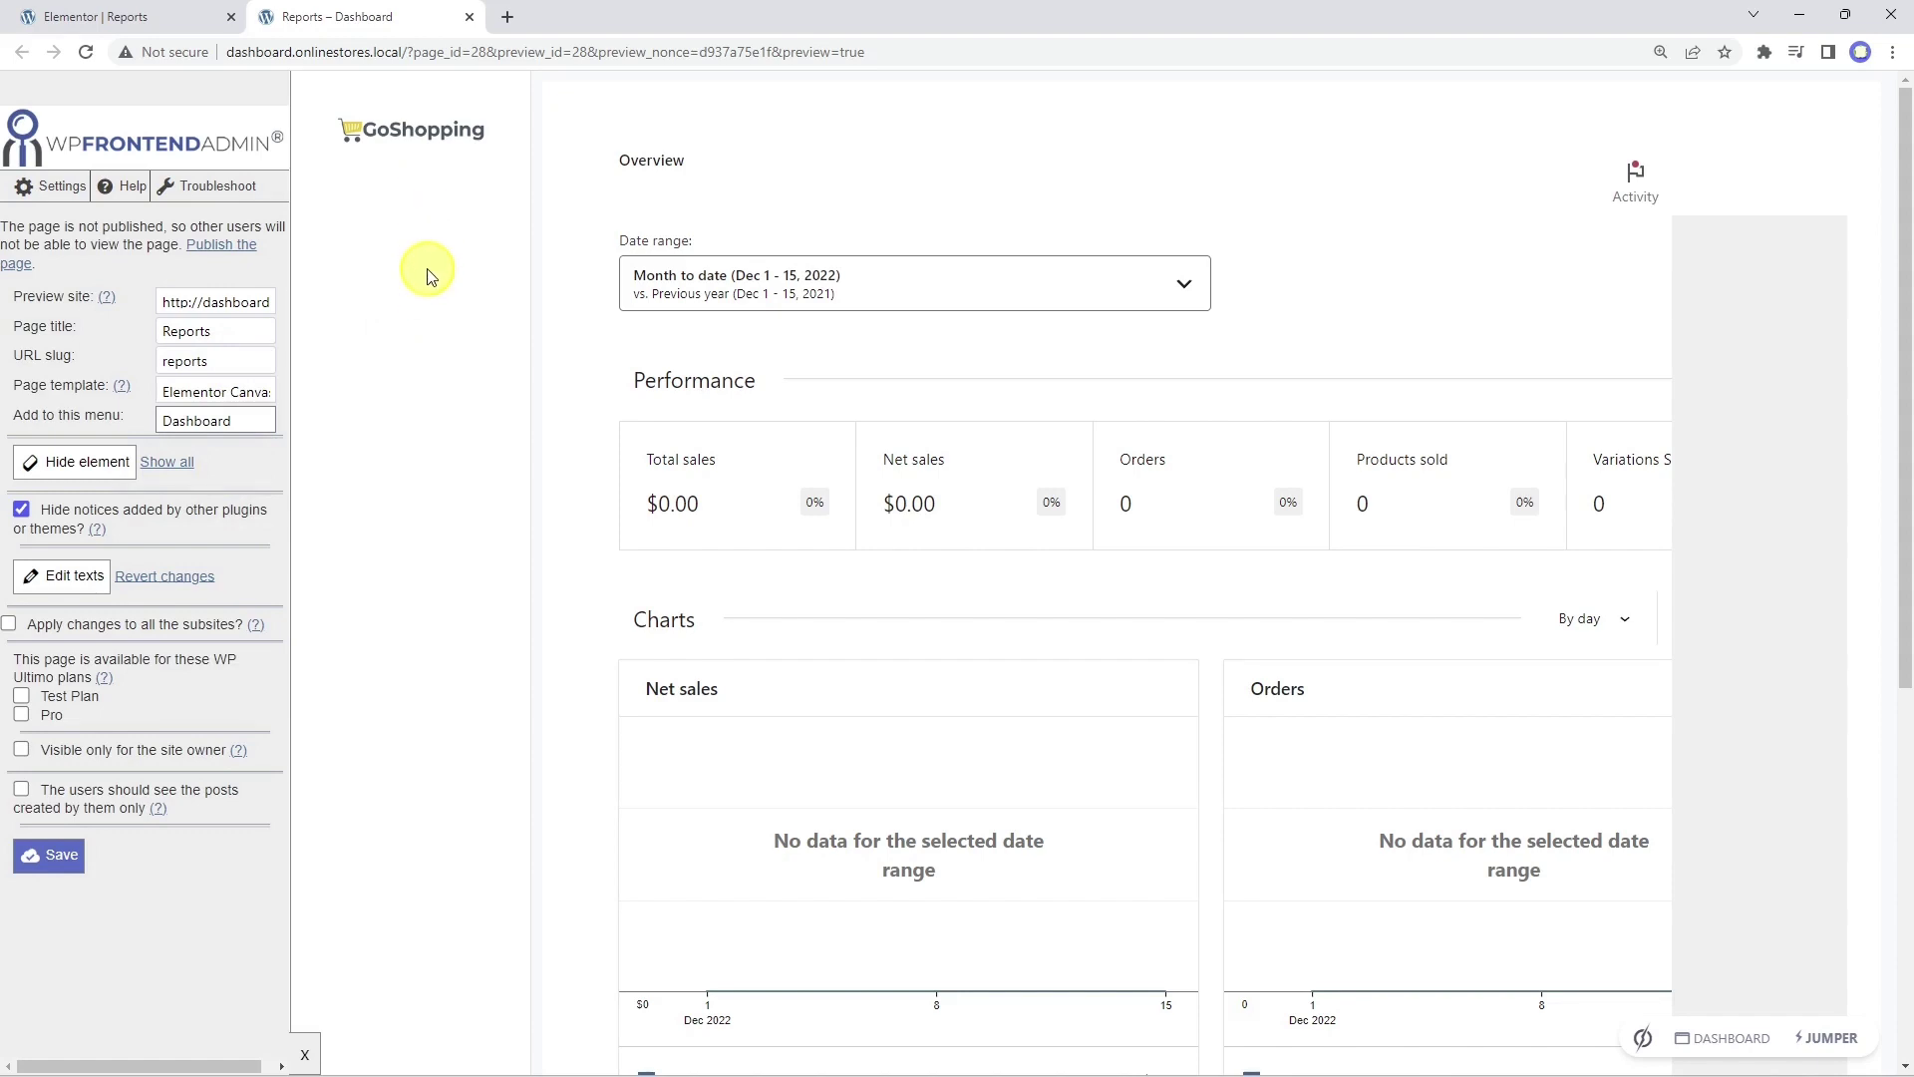
# - Hide the empty grey right-side panel and the Activity element on the Reports page
pyautogui.click(204, 430)
pyautogui.scroll(-7, 1132, 670)
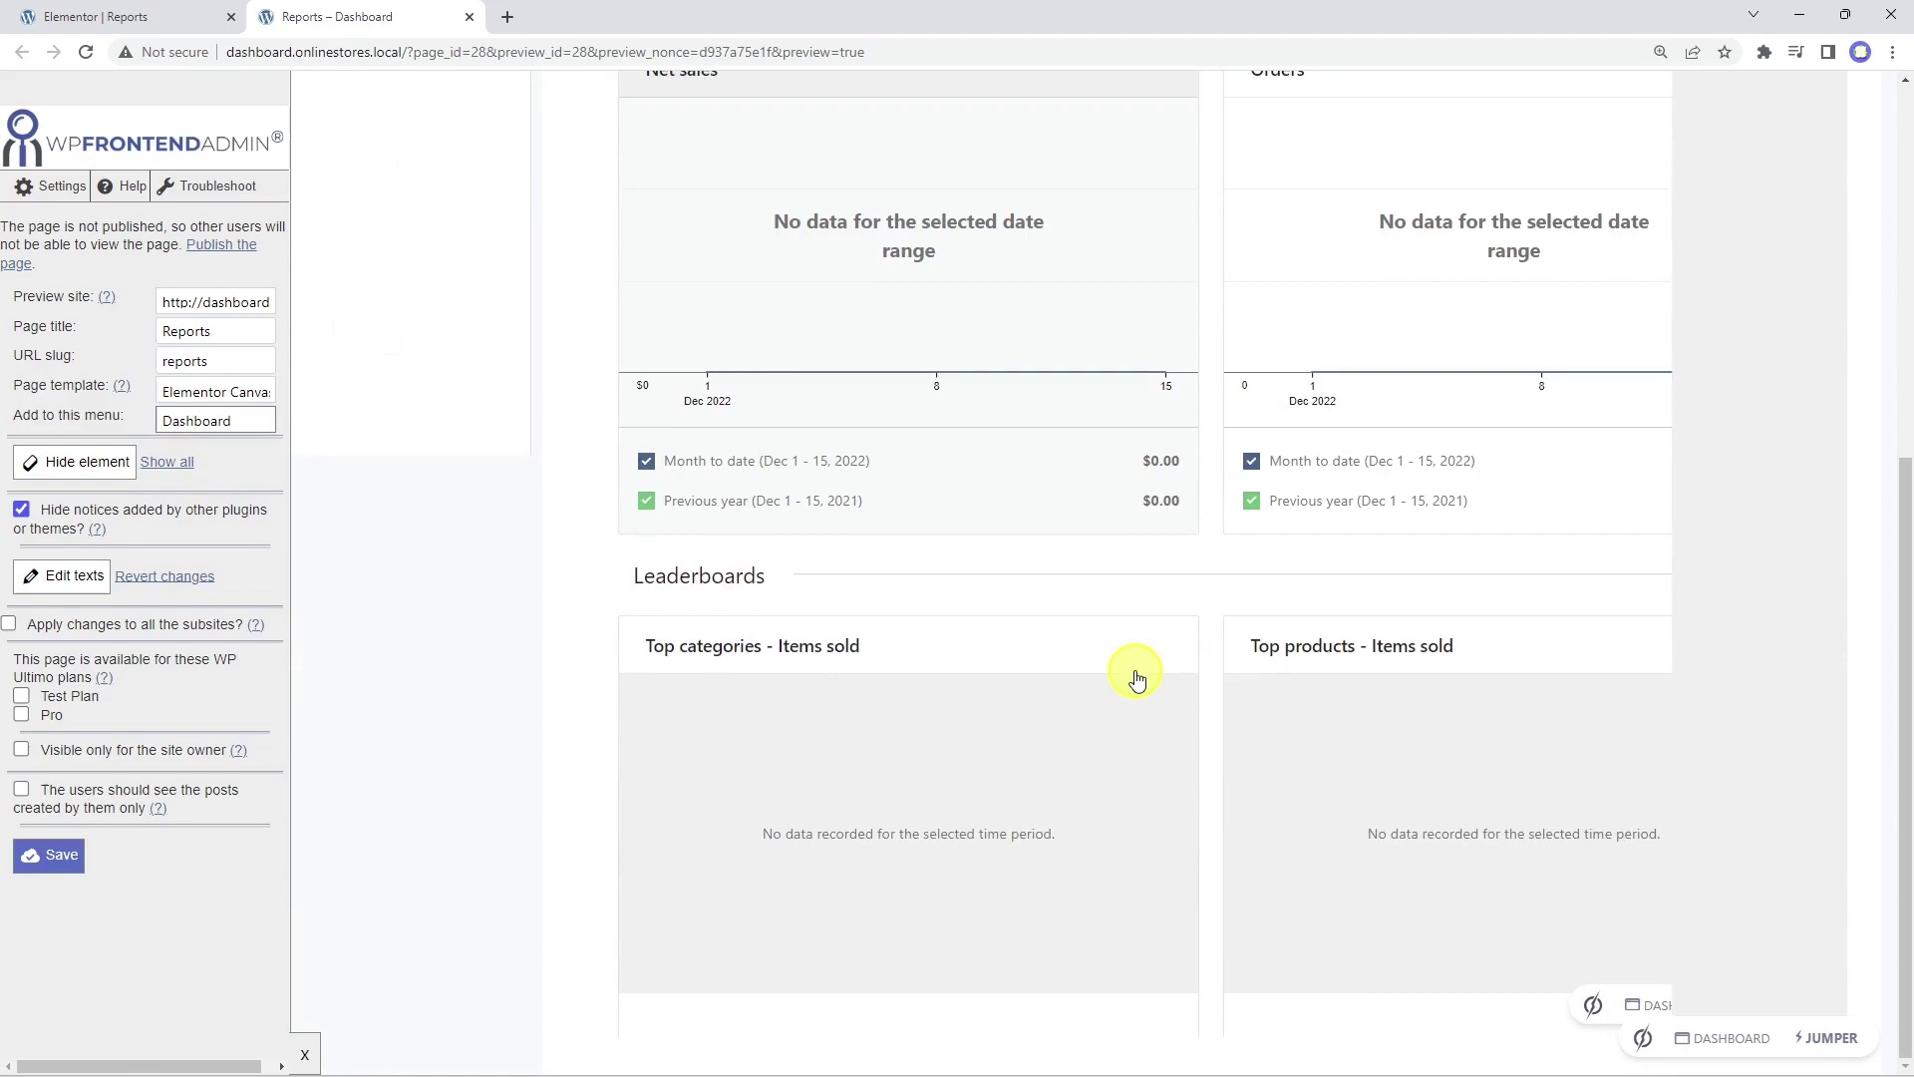
pyautogui.scroll(7, 1138, 679)
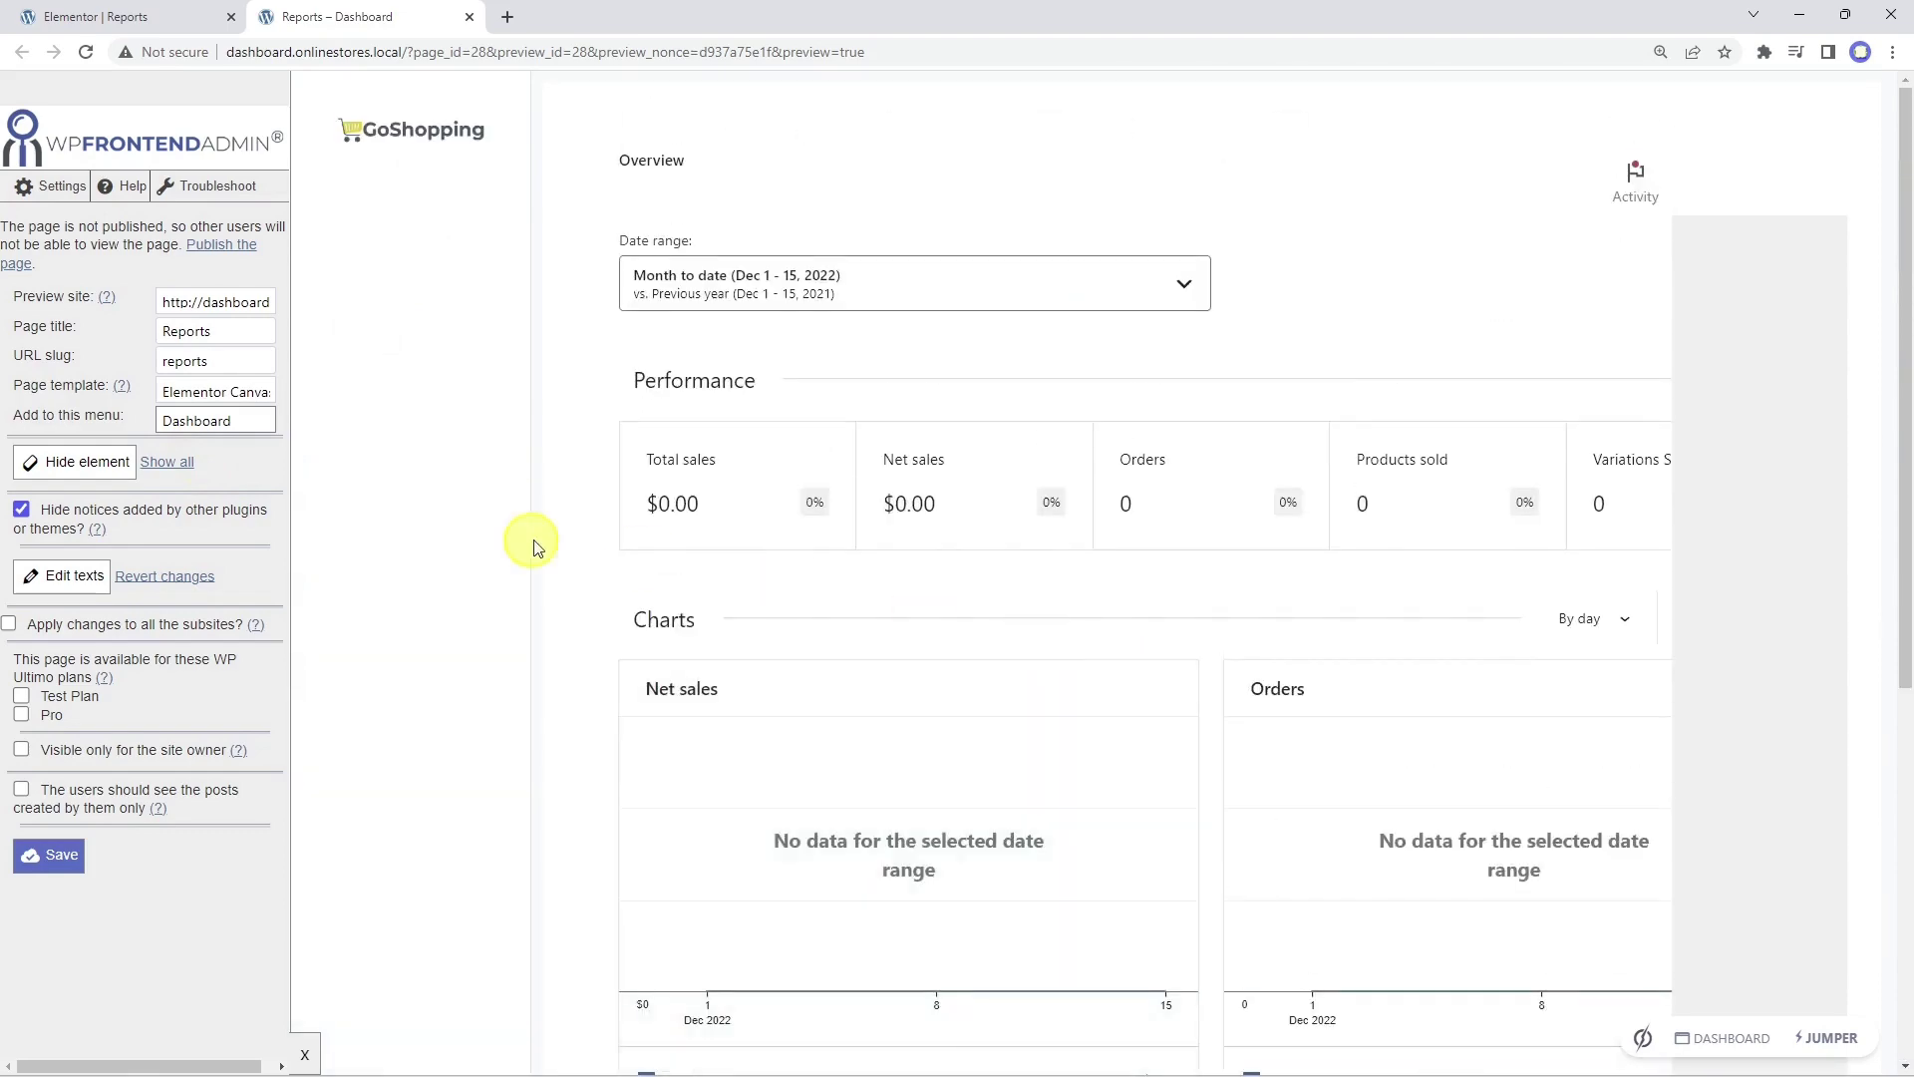
pyautogui.click(80, 461)
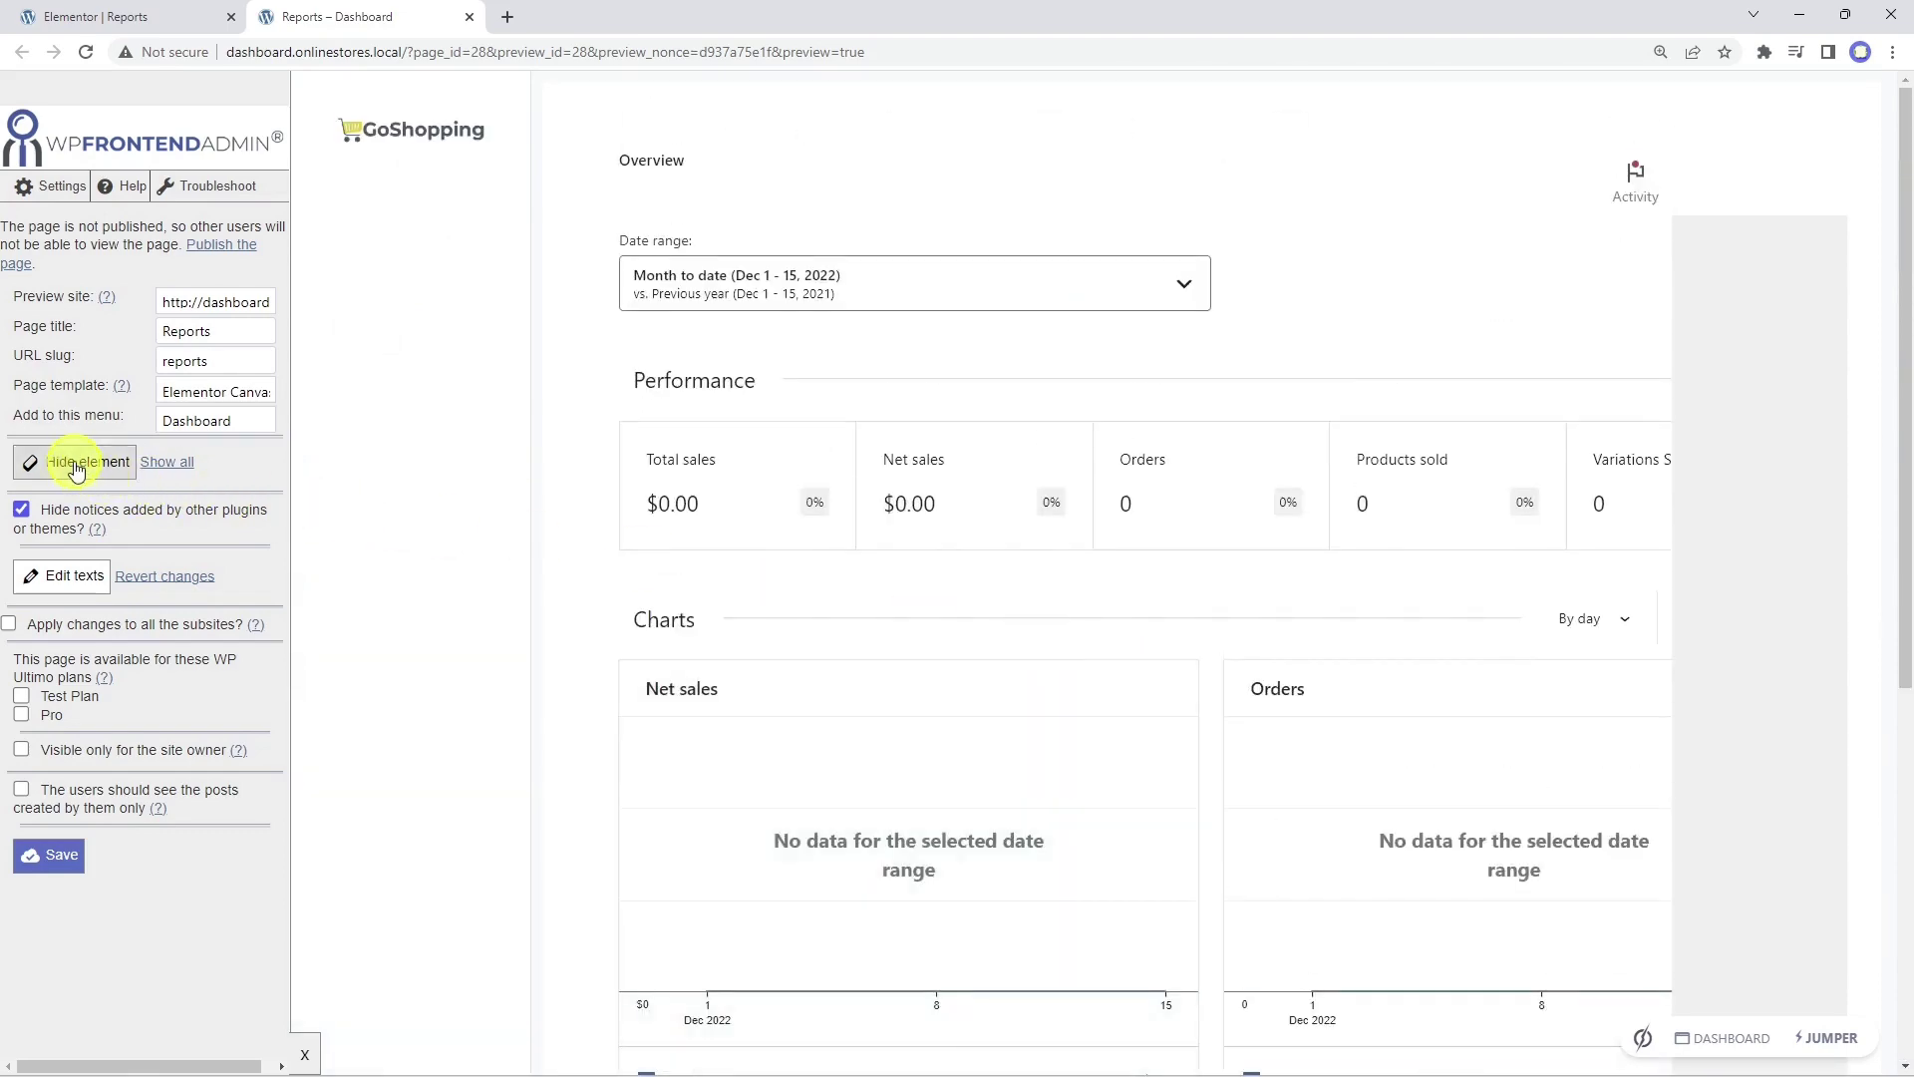
pyautogui.click(1739, 317)
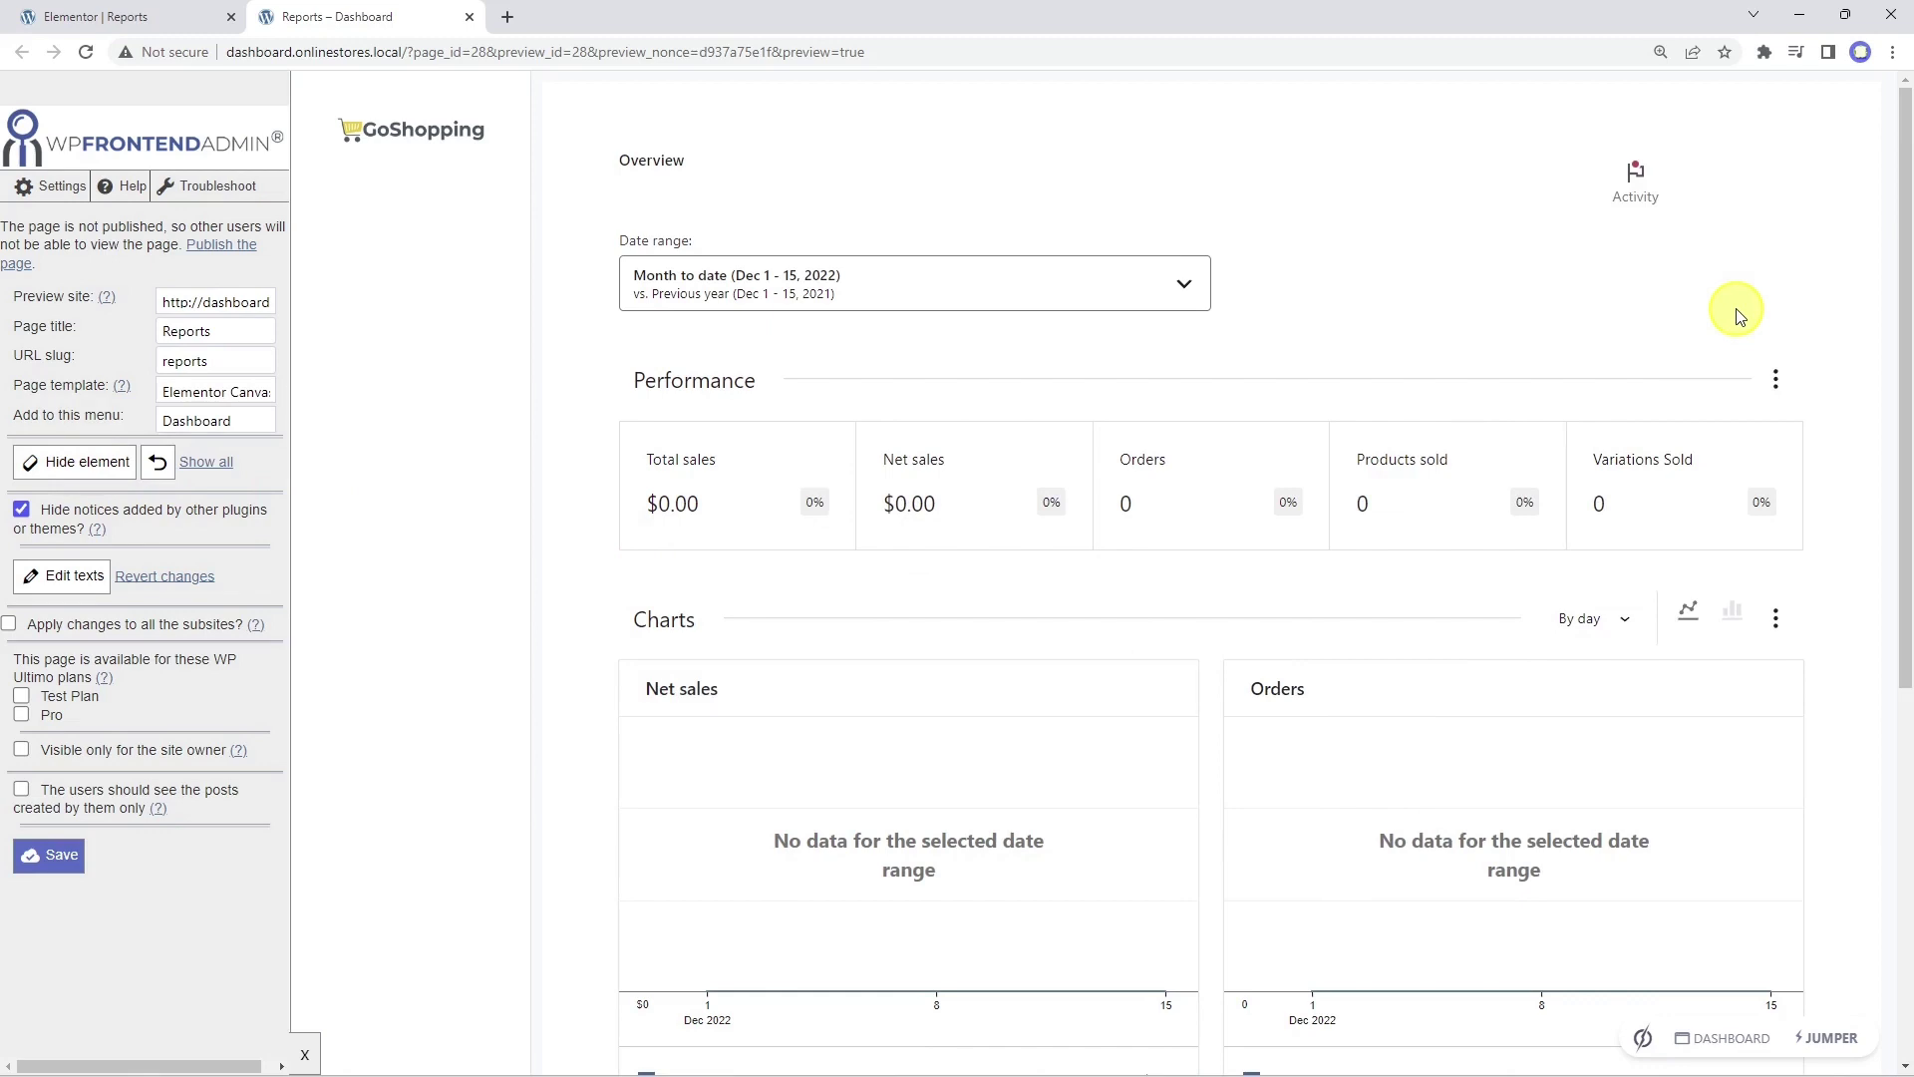
pyautogui.click(88, 467)
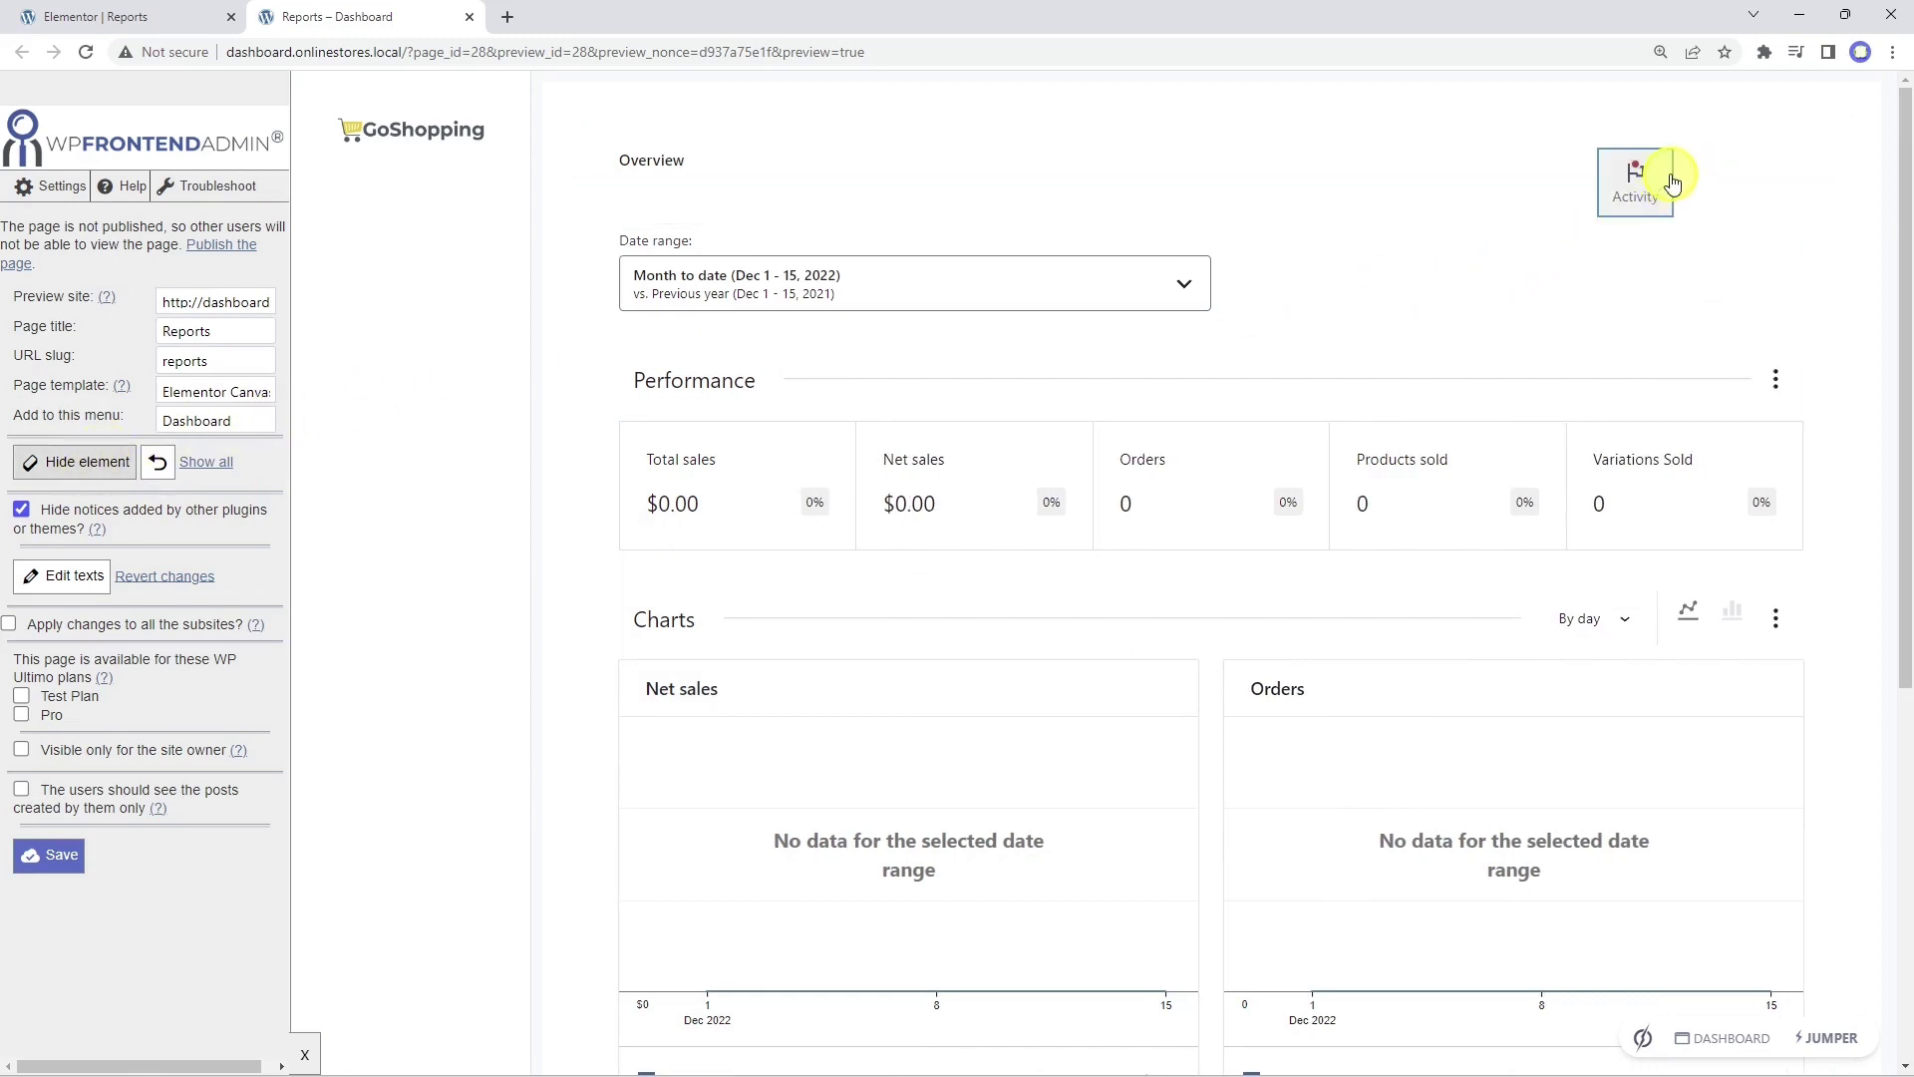
pyautogui.click(1673, 176)
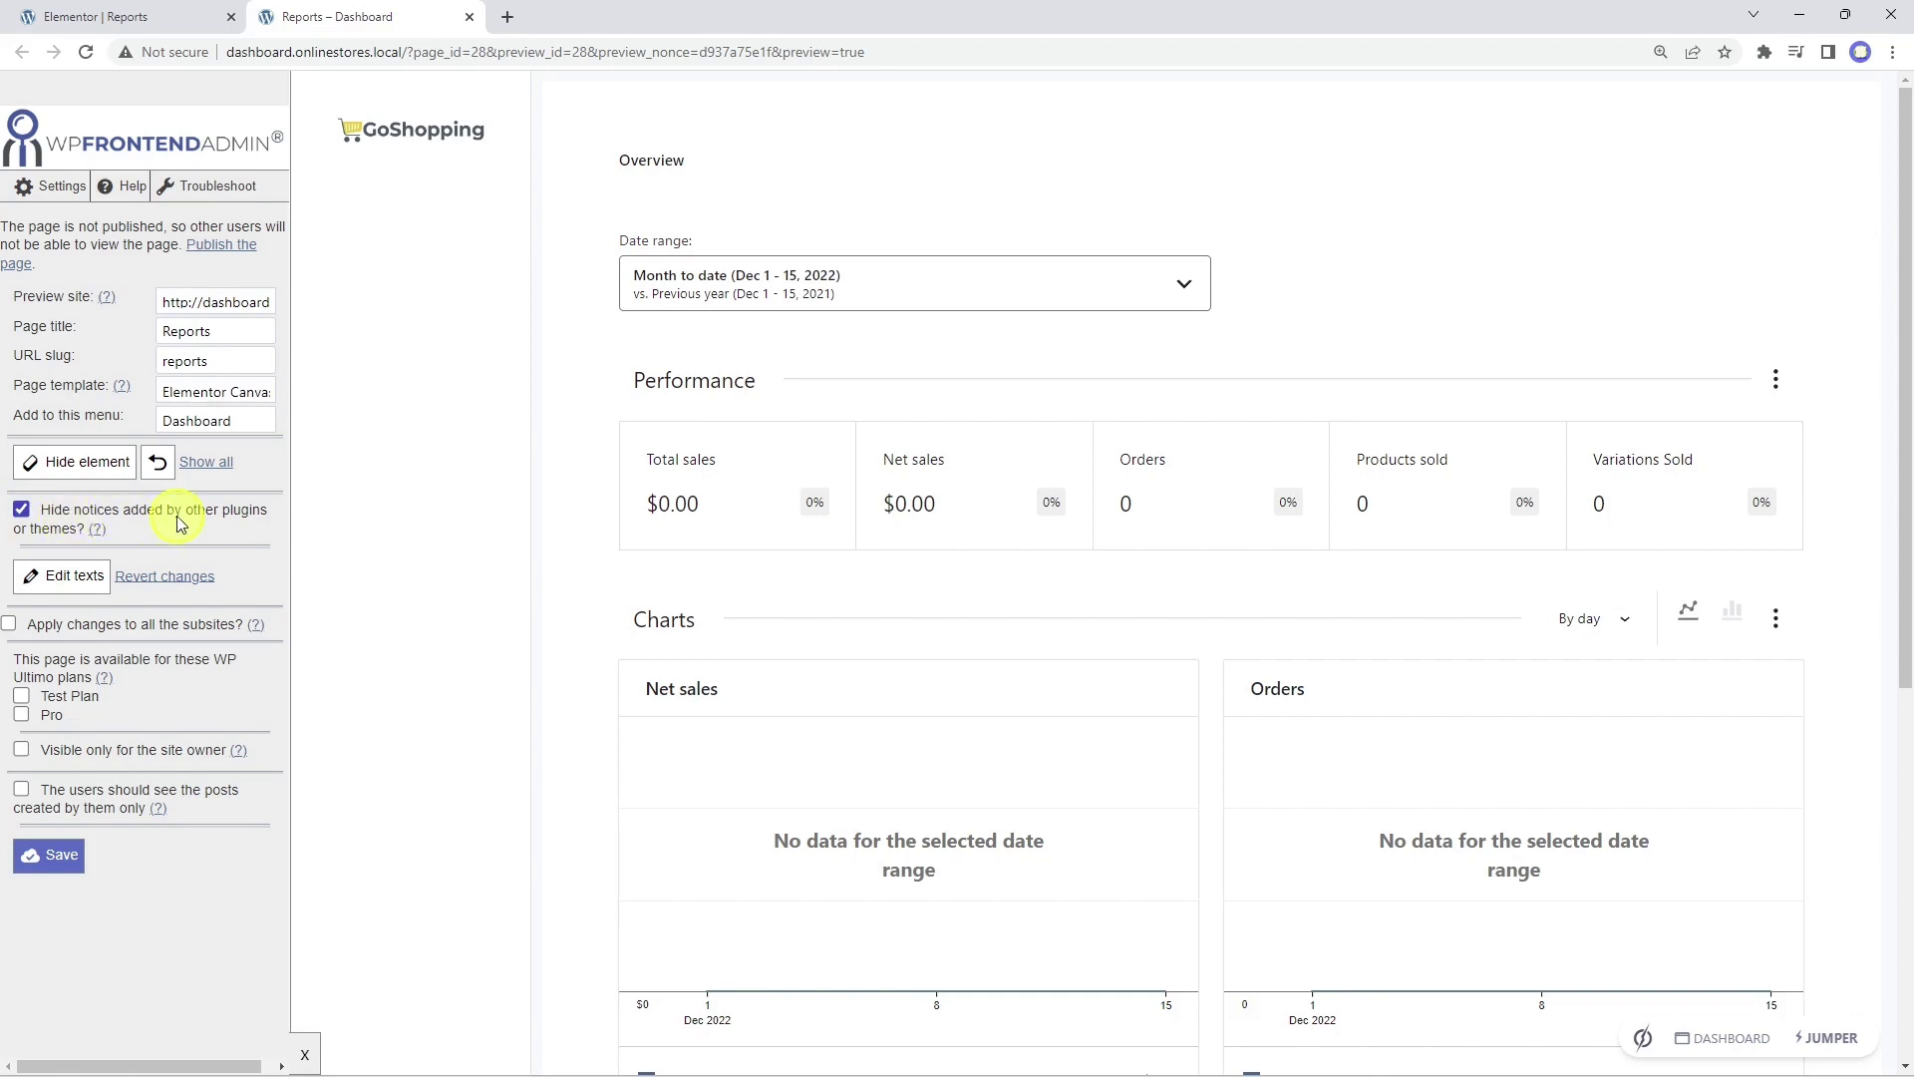
# - Change the 'Overview' heading text to 'Sales reports'
pyautogui.click(62, 576)
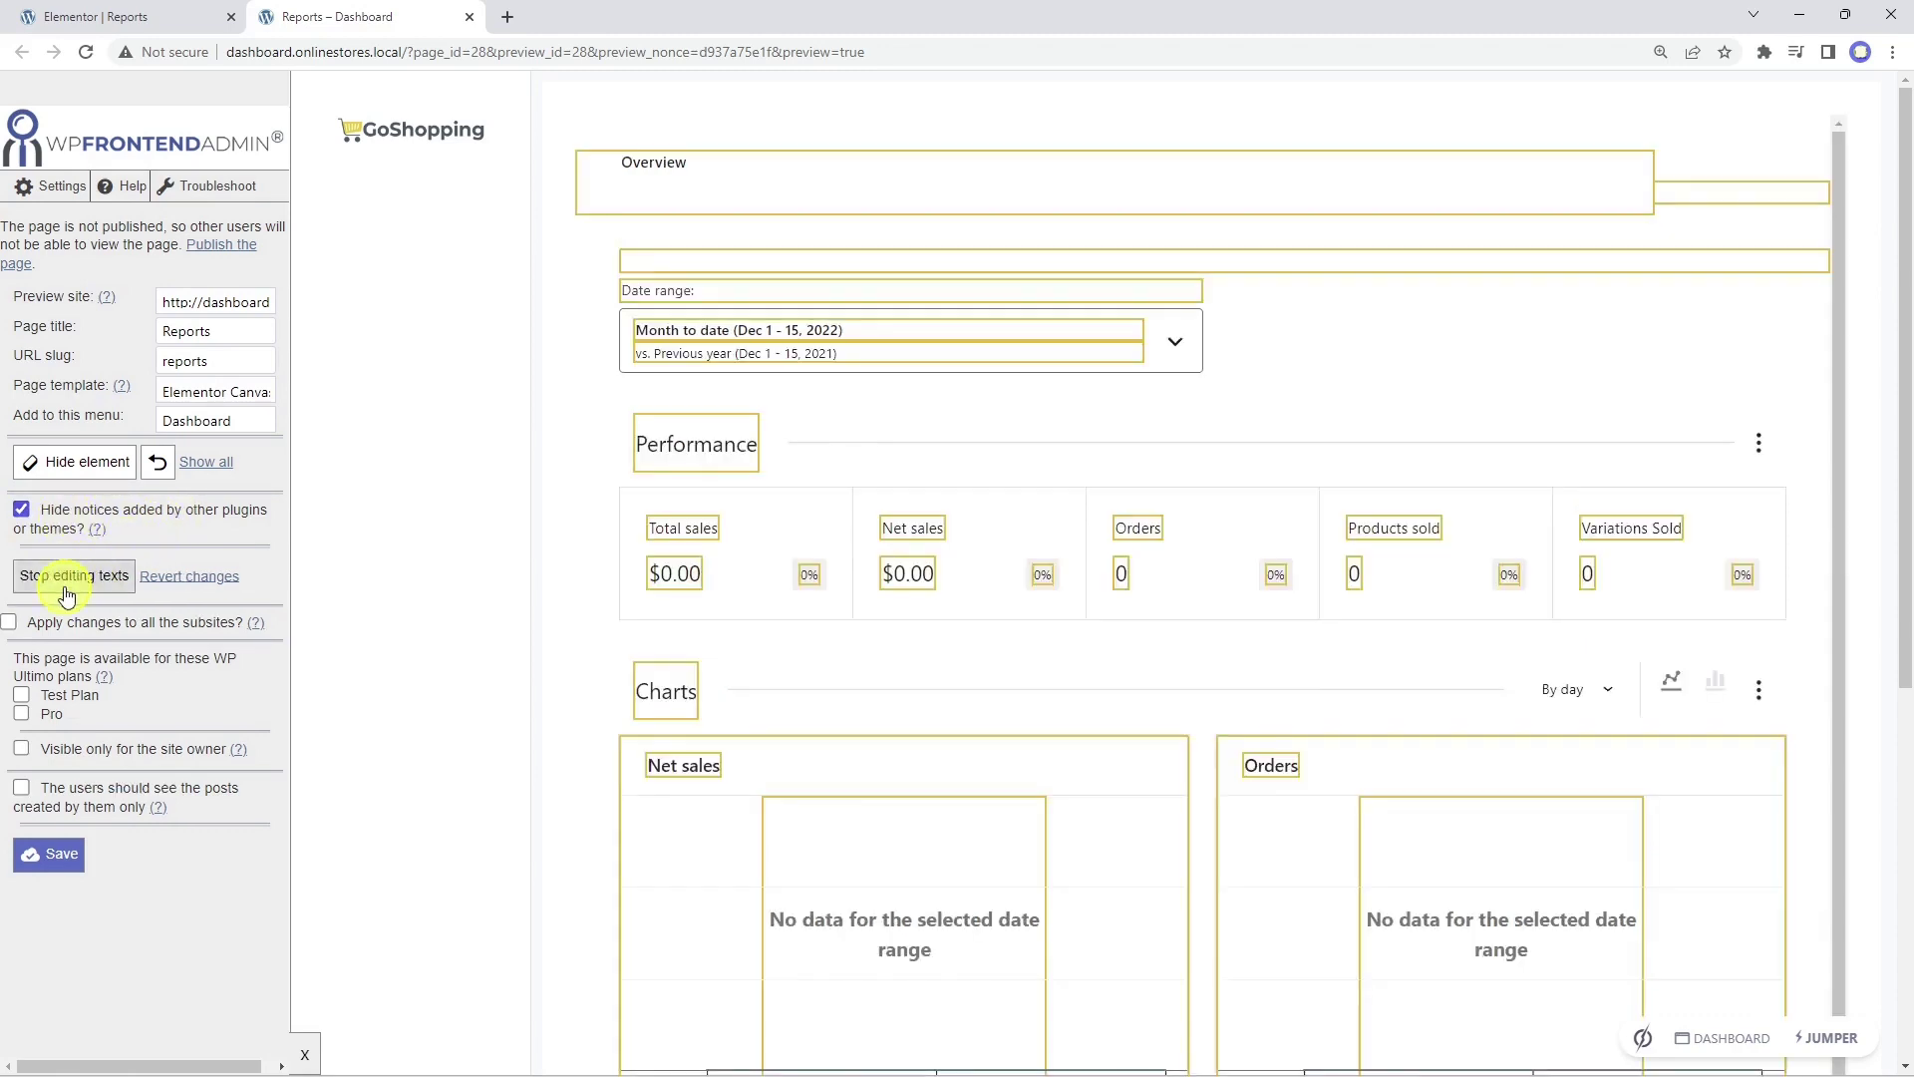
pyautogui.doubleClick(625, 164)
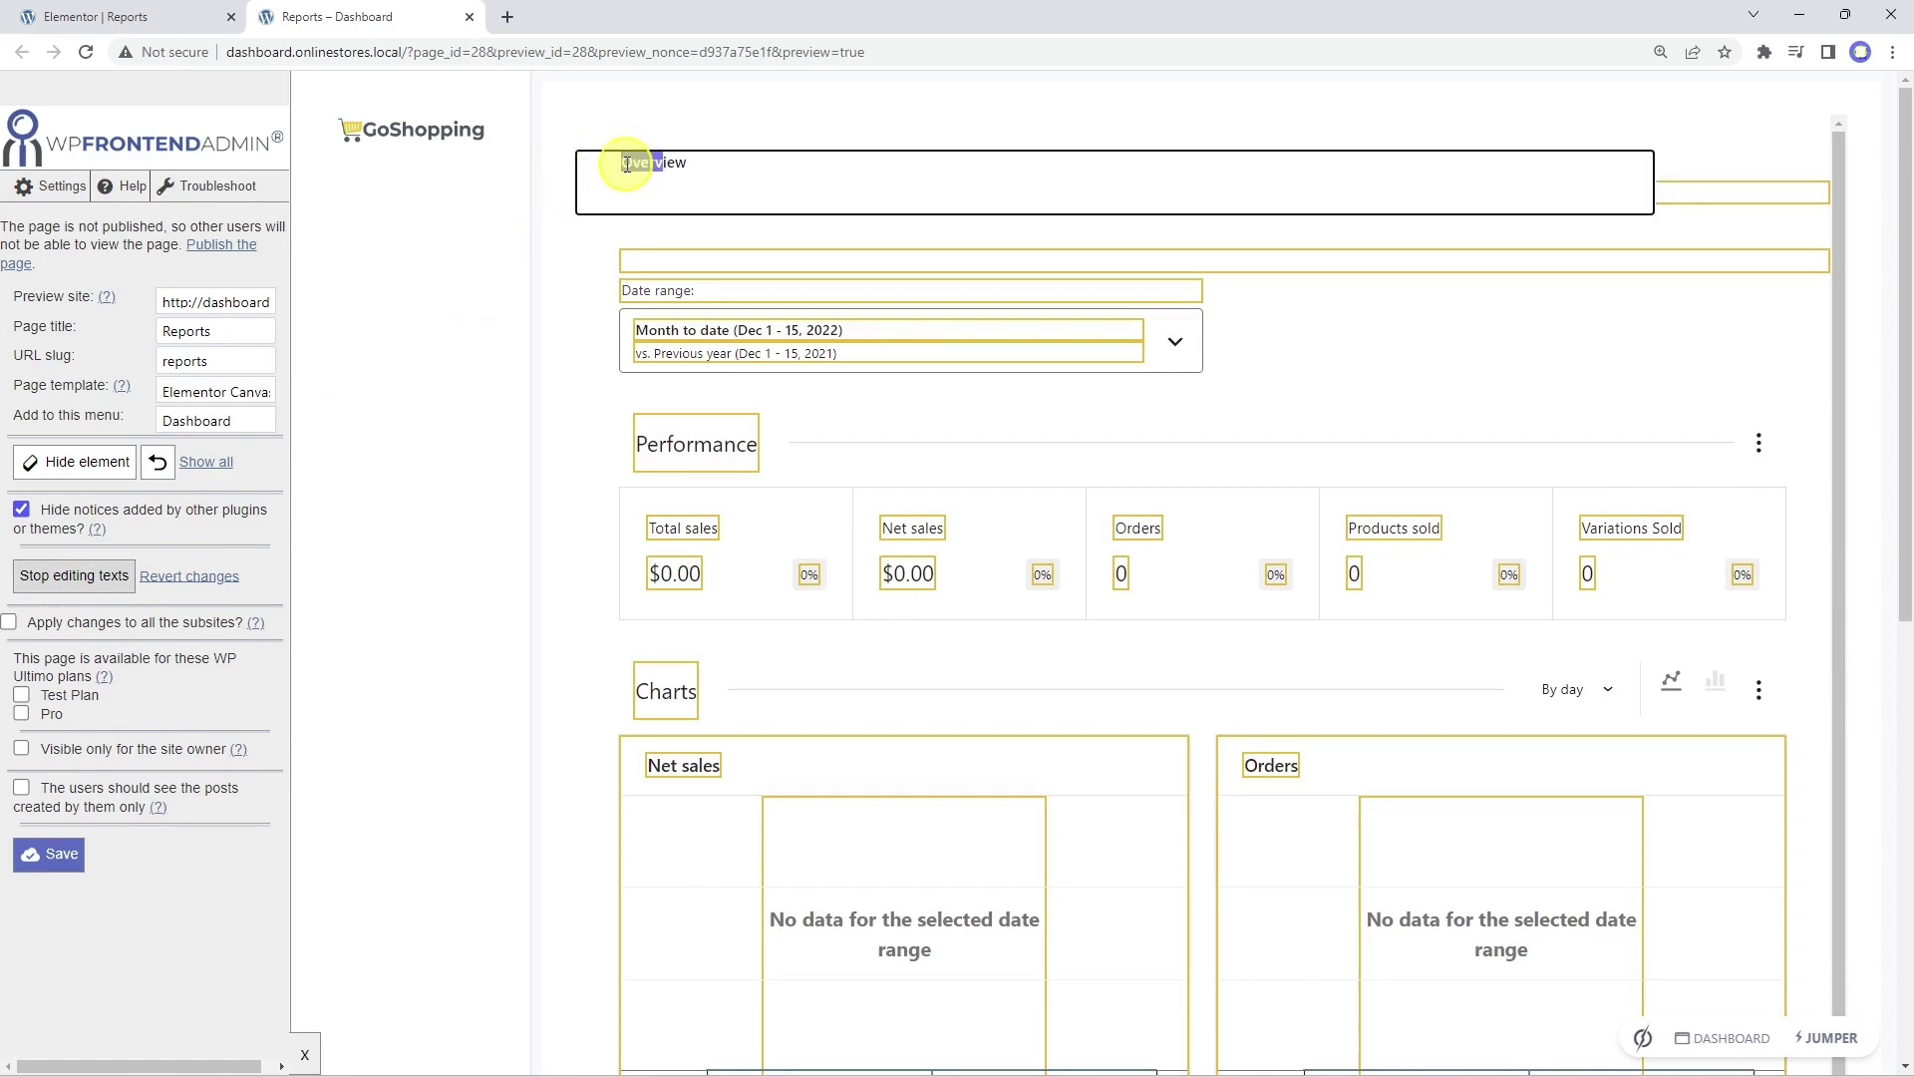
pyautogui.write('Sales reports')
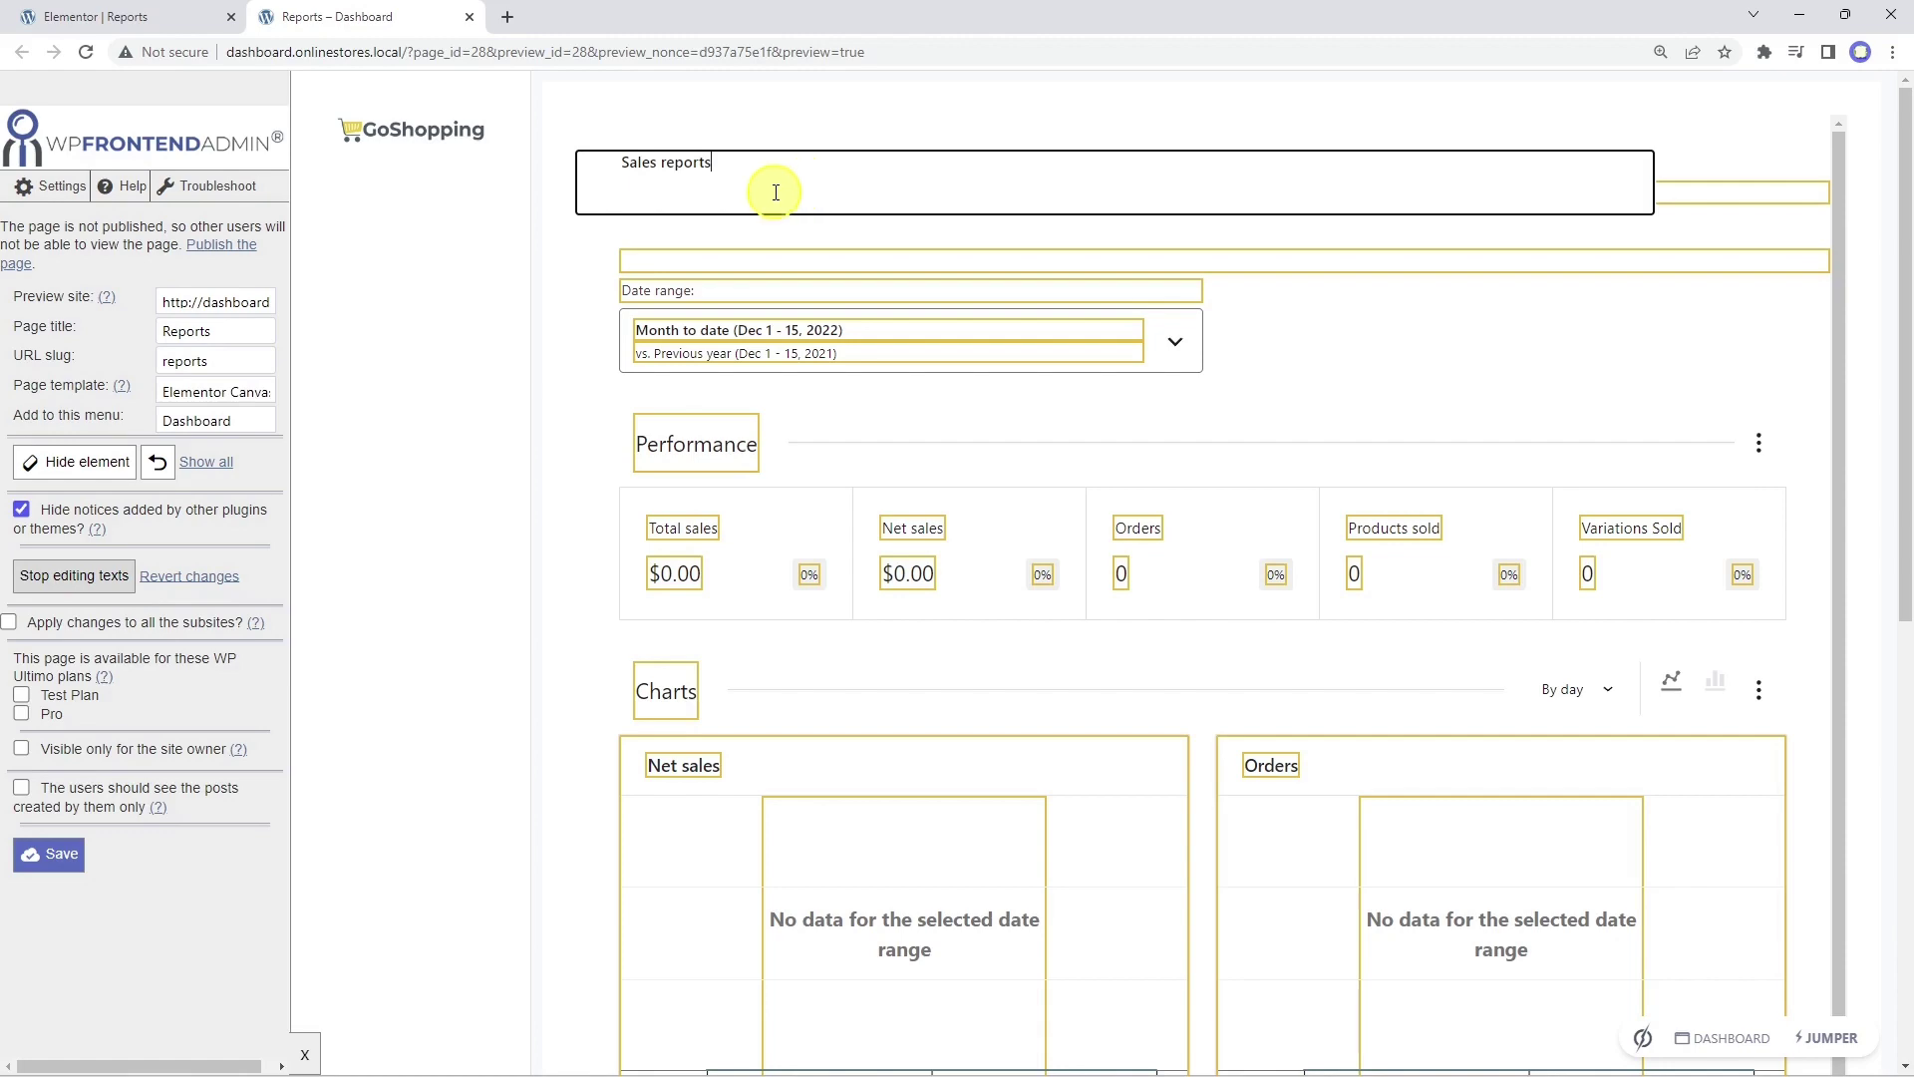
pyautogui.click(99, 579)
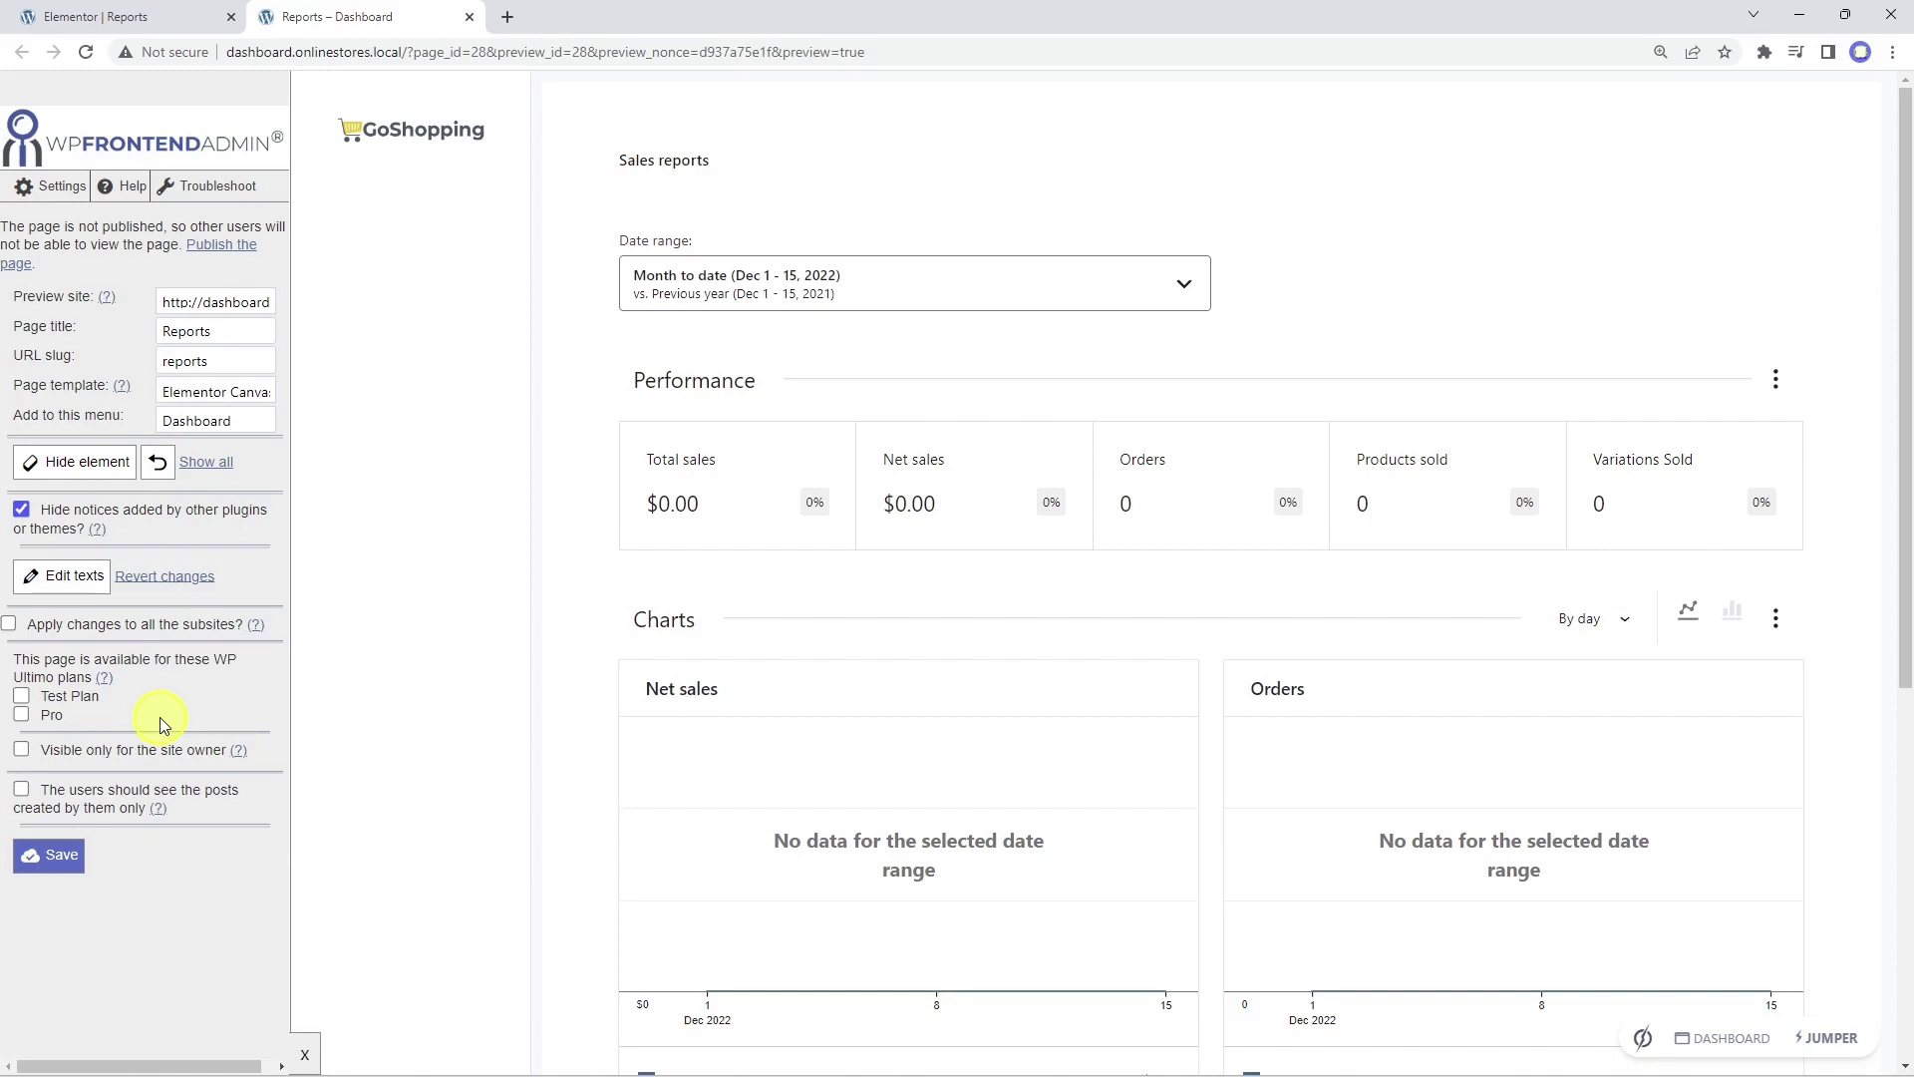
# - Leave the Test Plan, Pro plan and site-owner-only visibility options all unchecked
pyautogui.click(21, 695)
pyautogui.click(20, 713)
pyautogui.click(21, 713)
pyautogui.click(20, 695)
pyautogui.click(21, 749)
pyautogui.moveTo(238, 753)
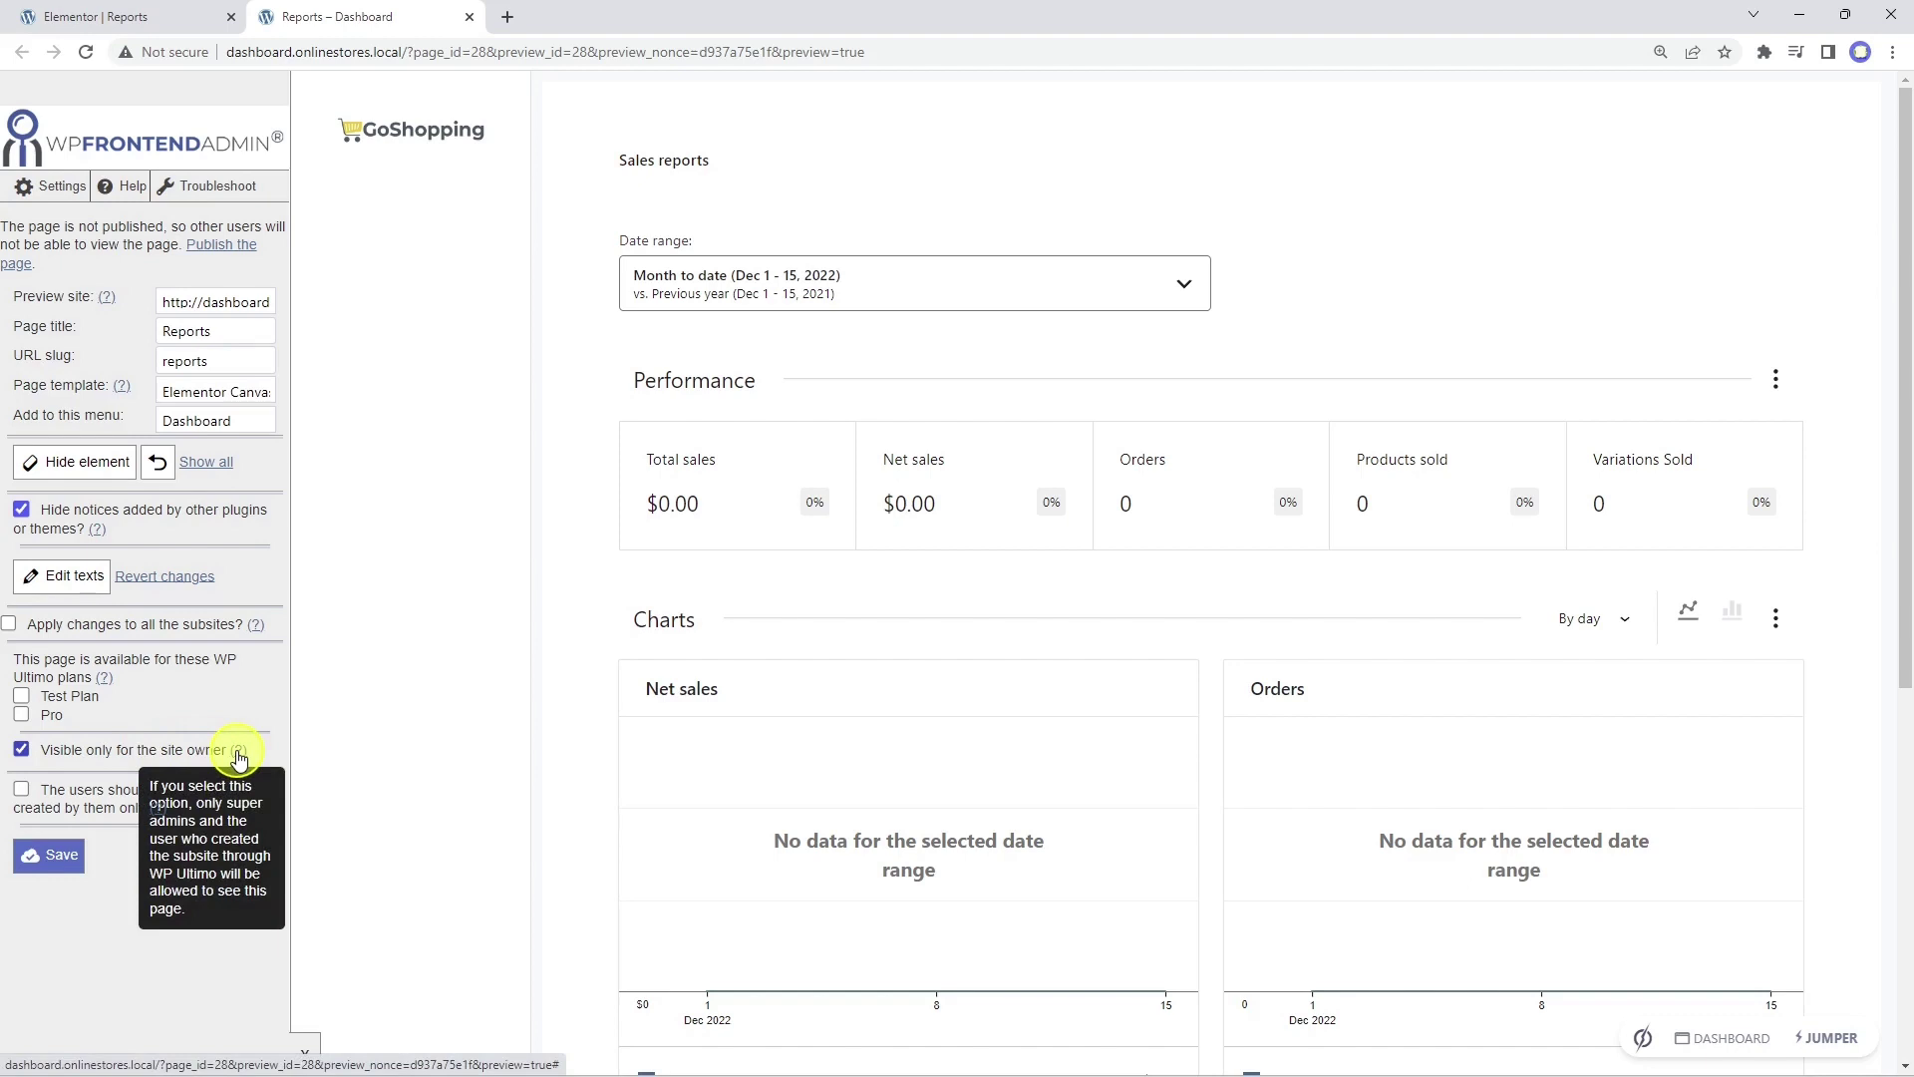
pyautogui.click(21, 748)
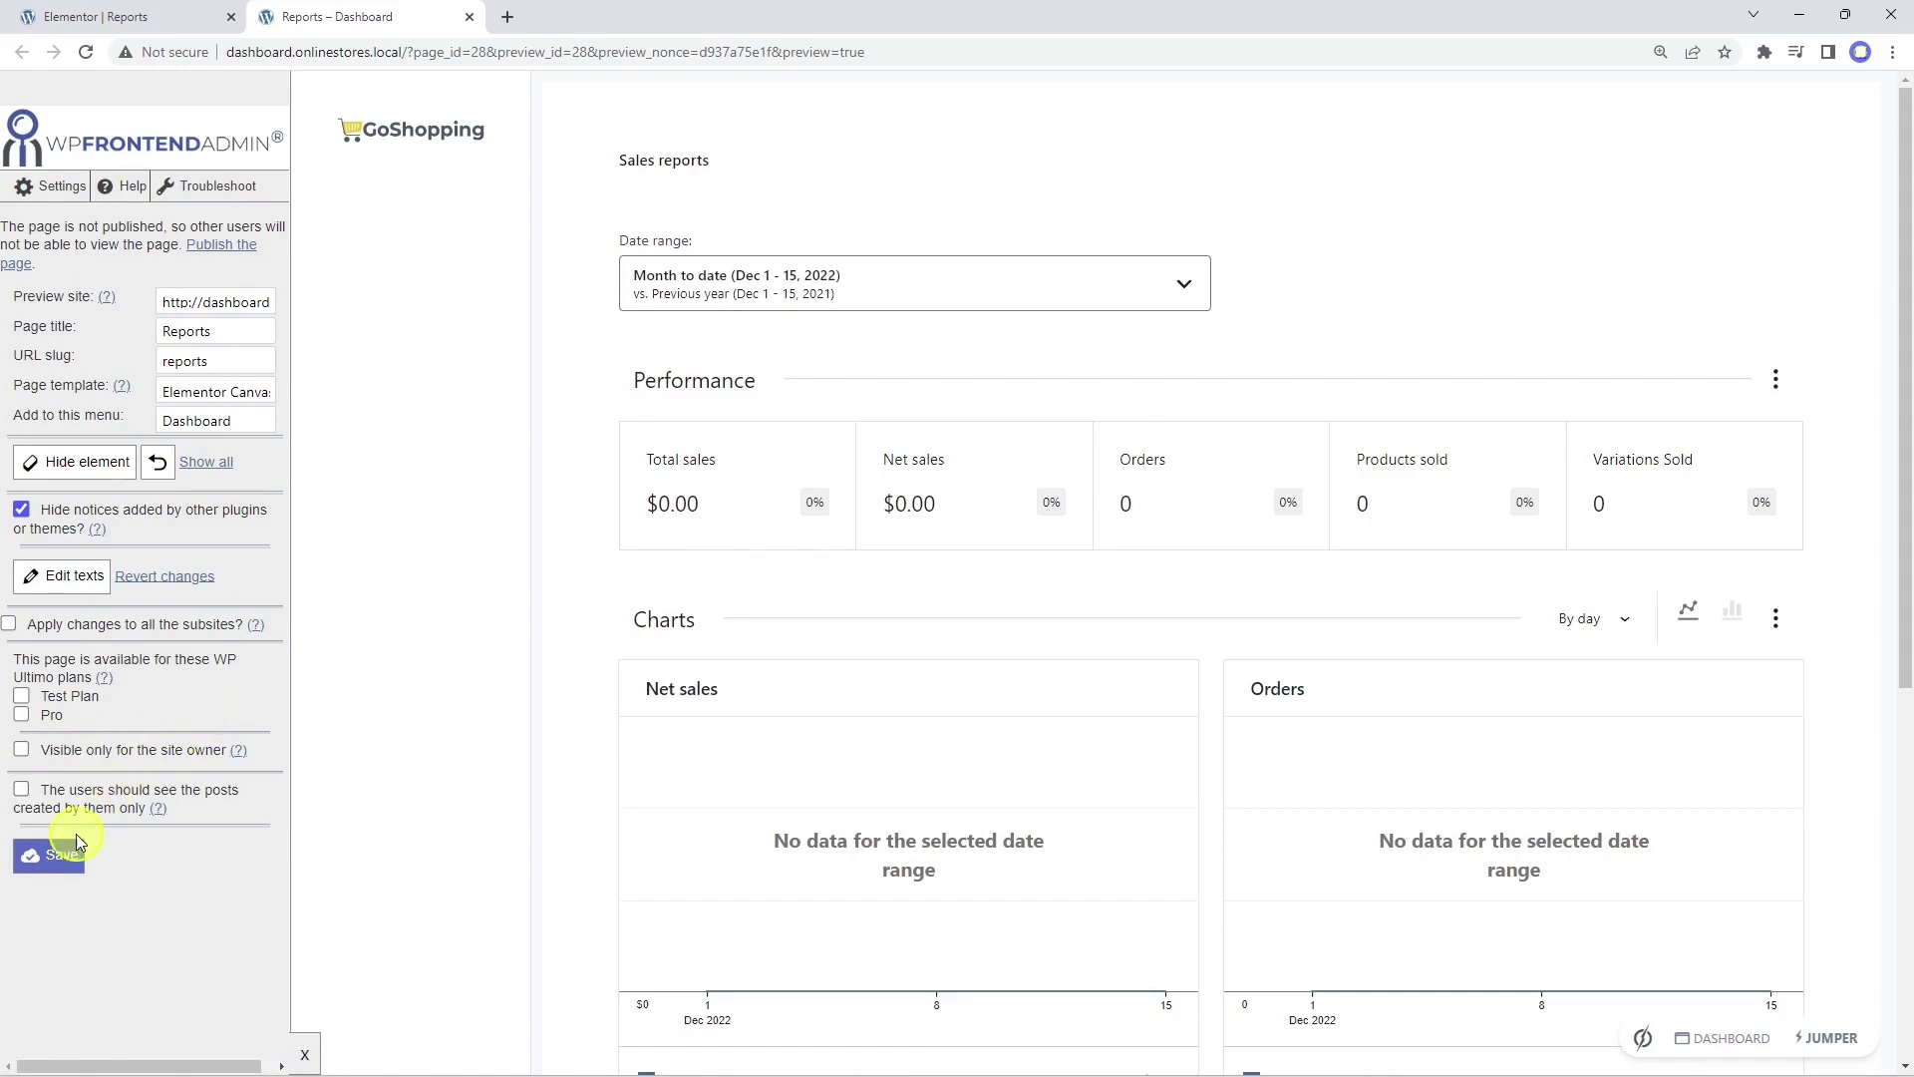
# - Confirm the 'Settings saved successfully' notice and check the reloaded dashboard lists Reports
pyautogui.click(58, 855)
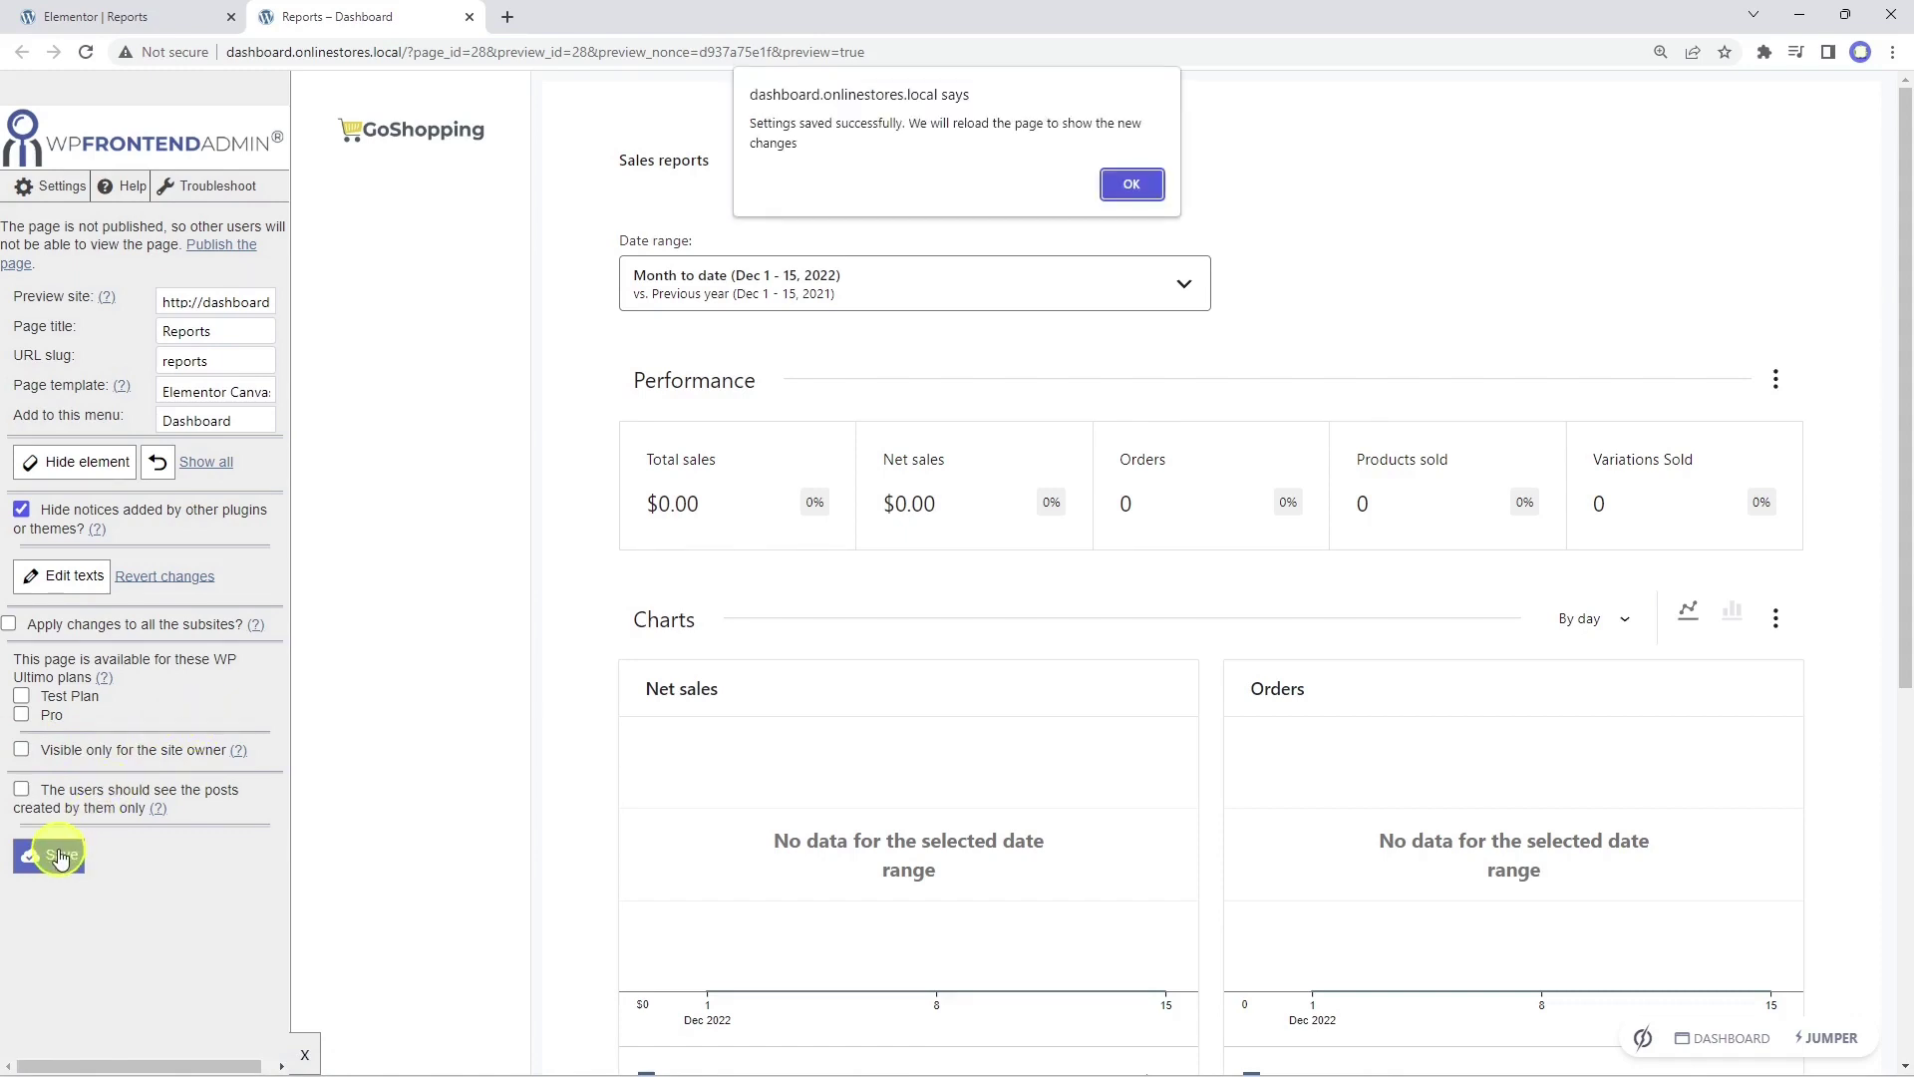
pyautogui.click(1145, 188)
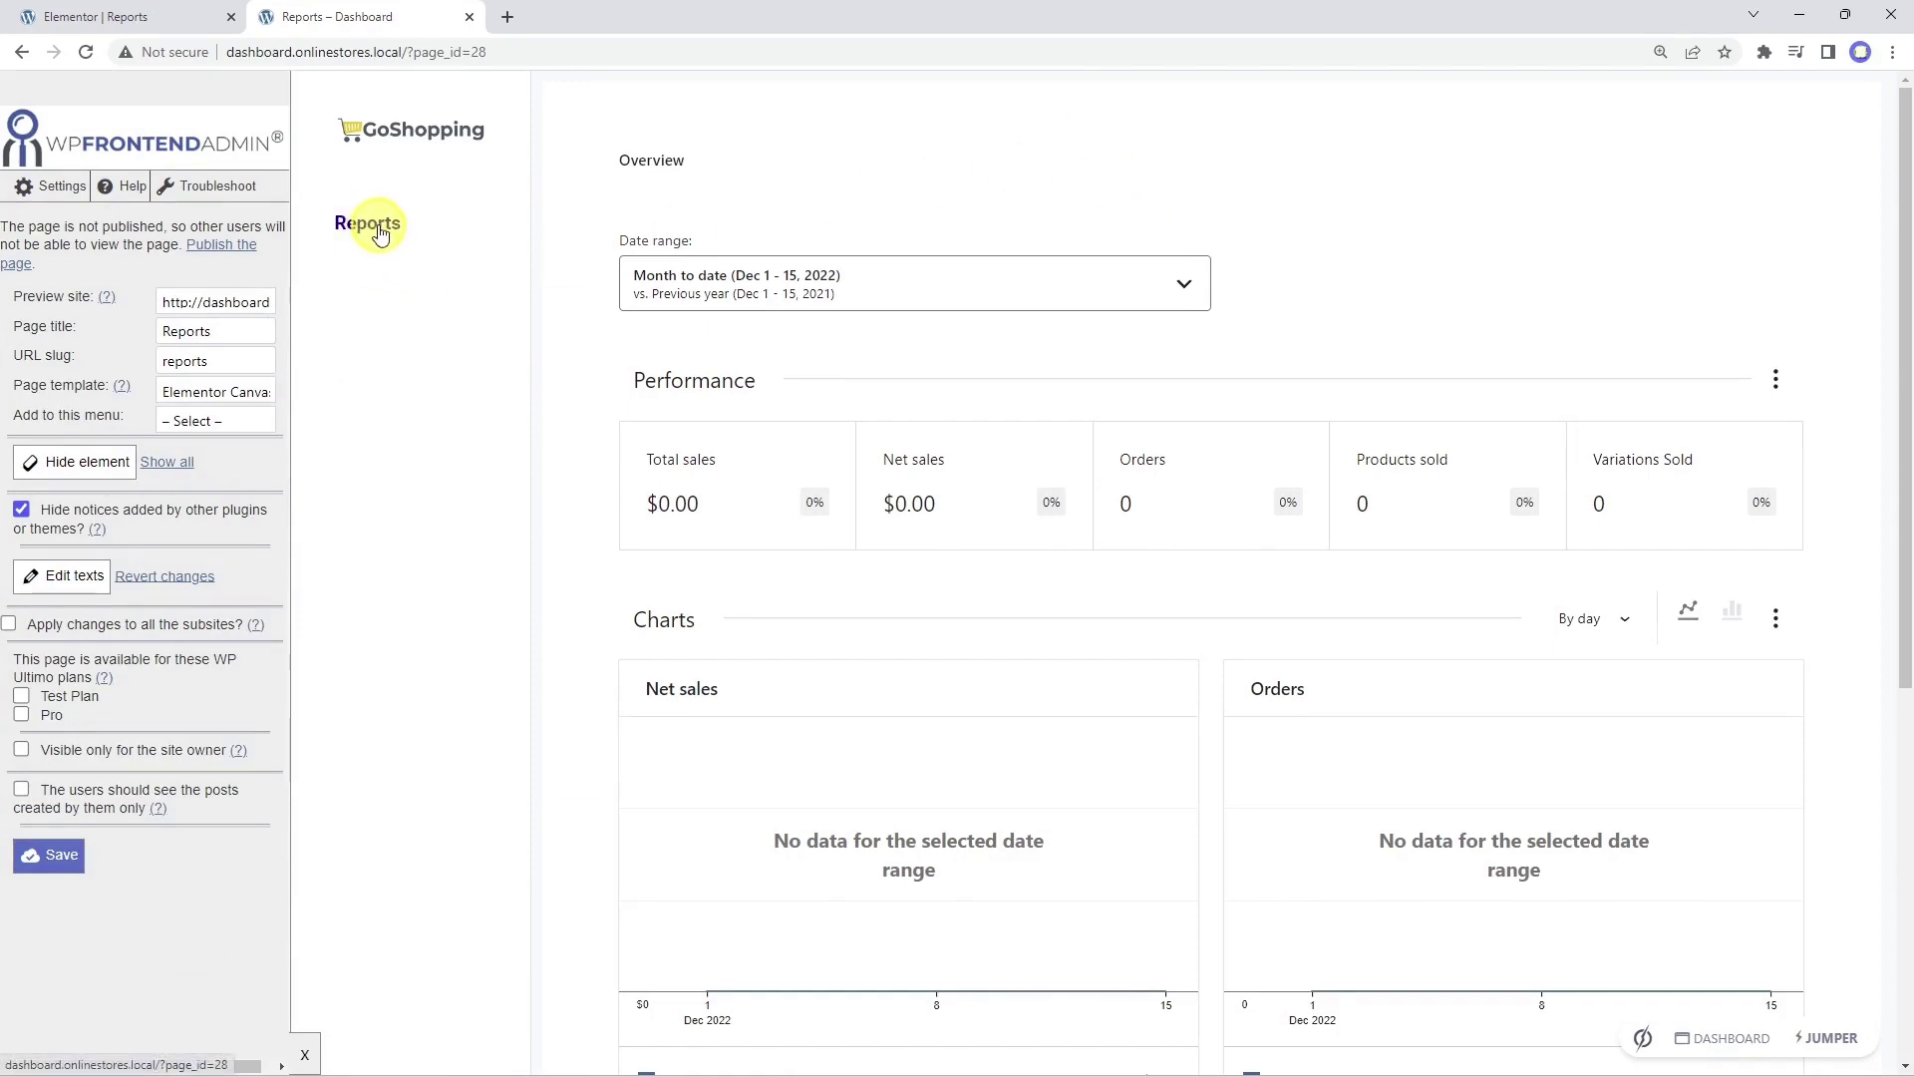
pyautogui.scroll(-6, 1253, 610)
pyautogui.scroll(6, 1346, 683)
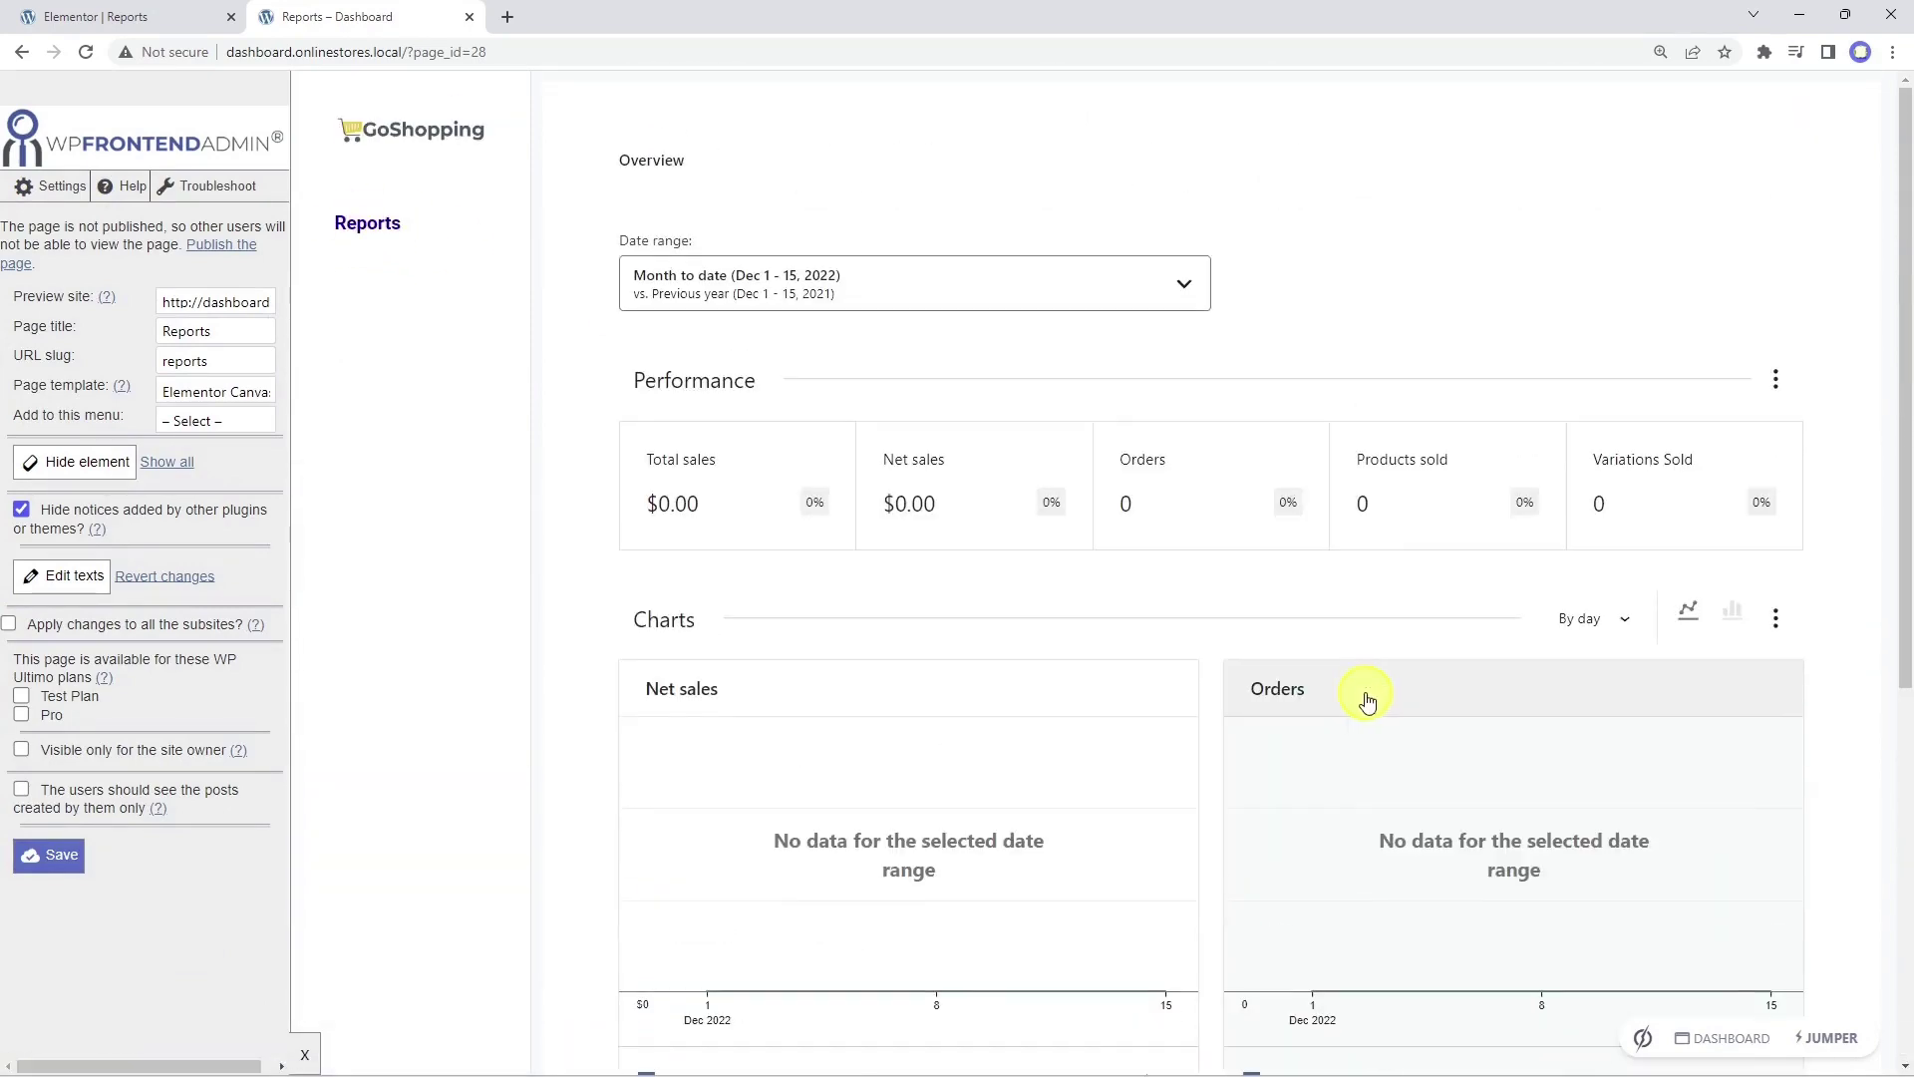
# - Publish the Reports page from the 'Elementor | Reports' editor tab
pyautogui.click(160, 16)
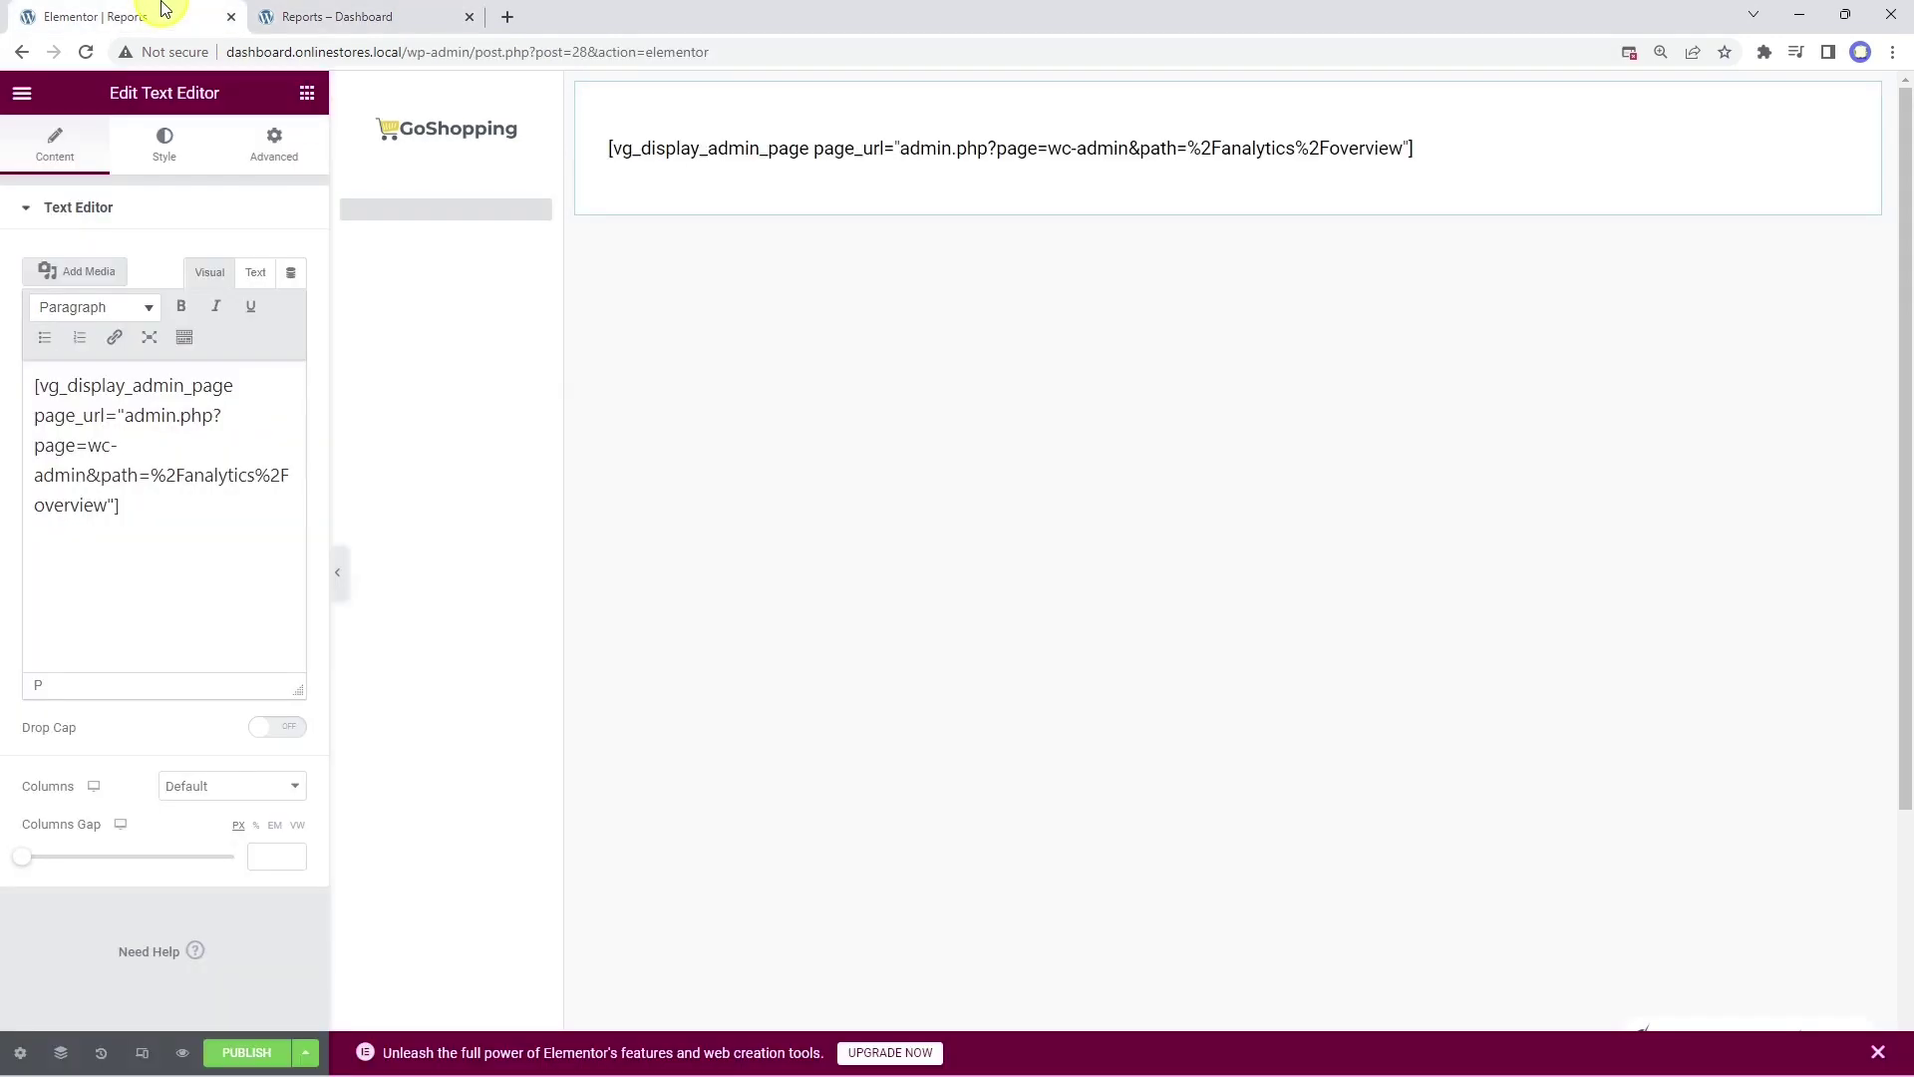
pyautogui.click(236, 1055)
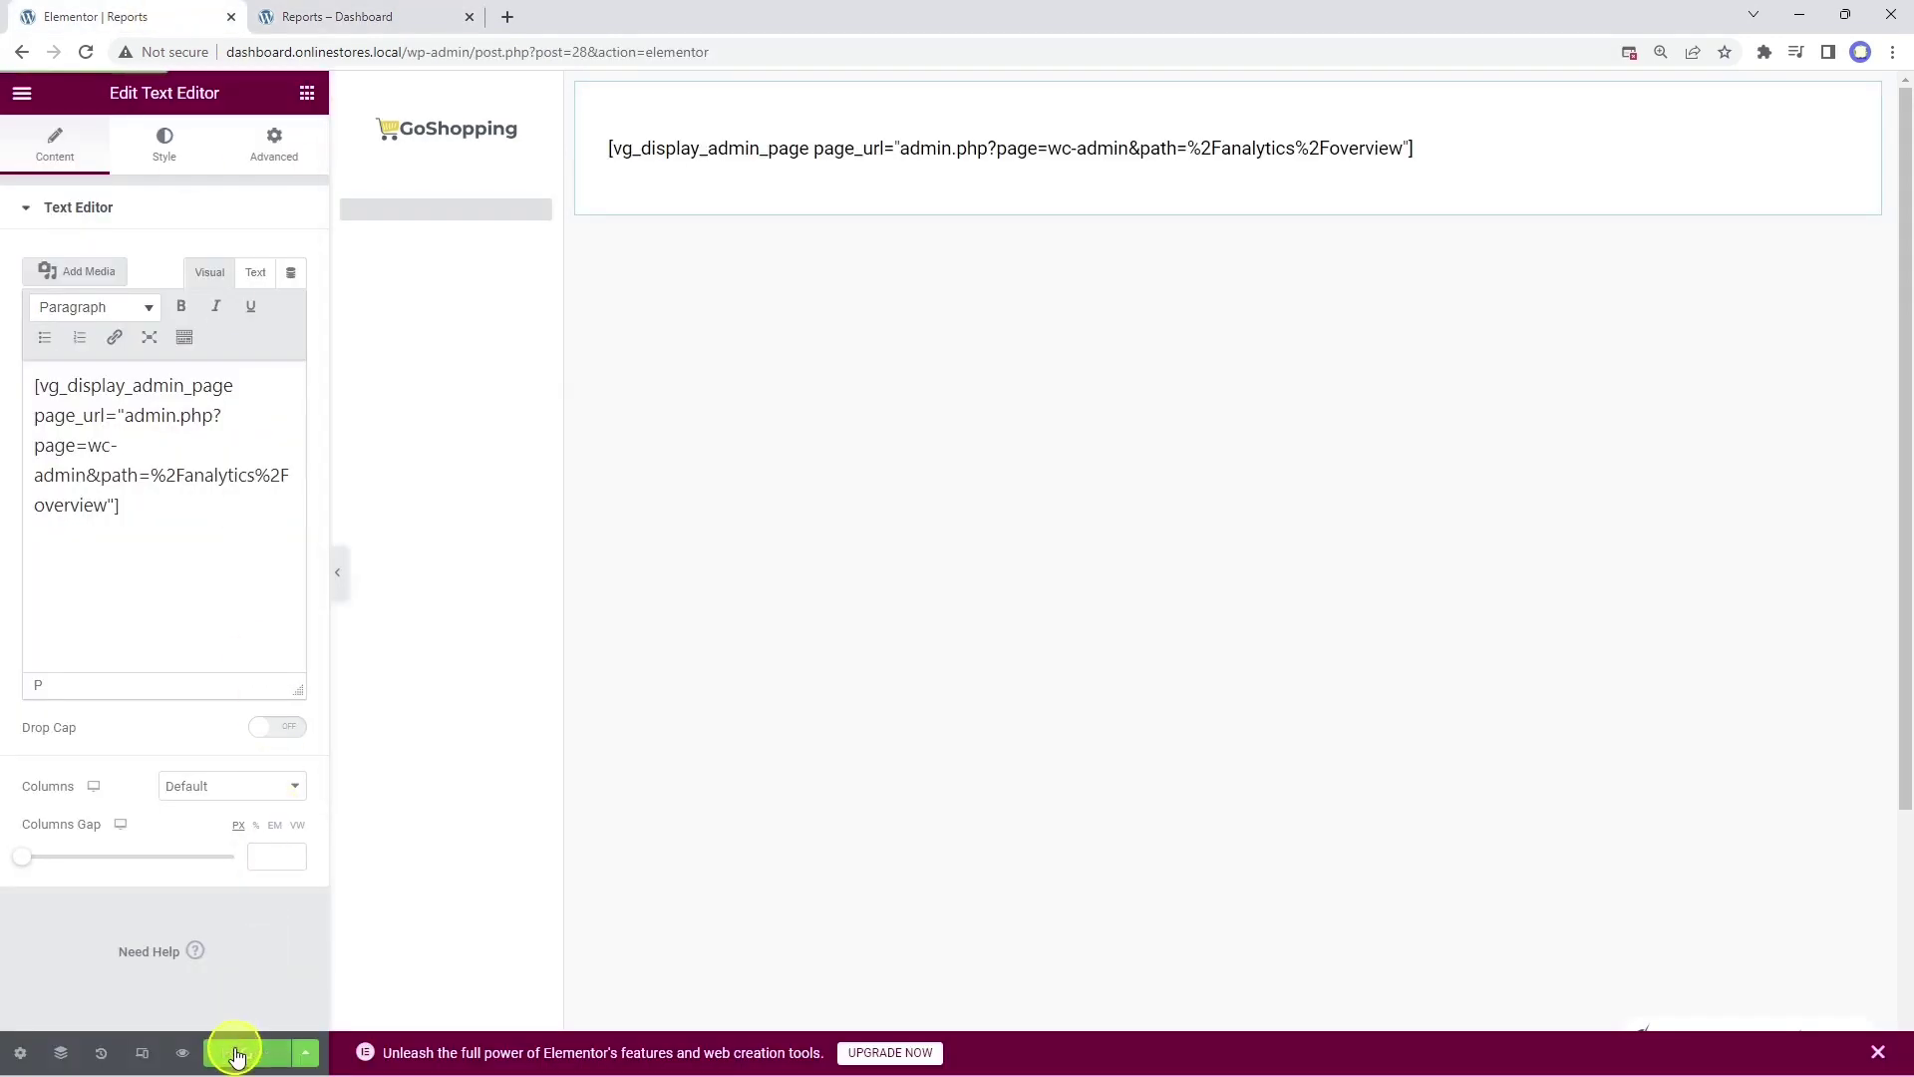